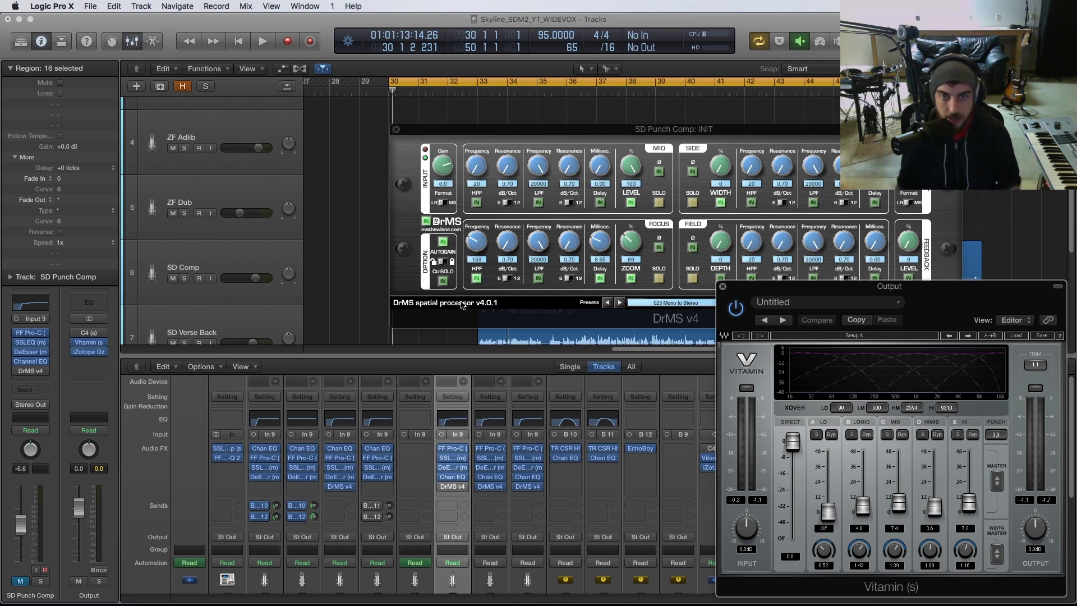
Start playback from bar 30 and close the DrMS and Vitamin plug-in windows.
key("space")
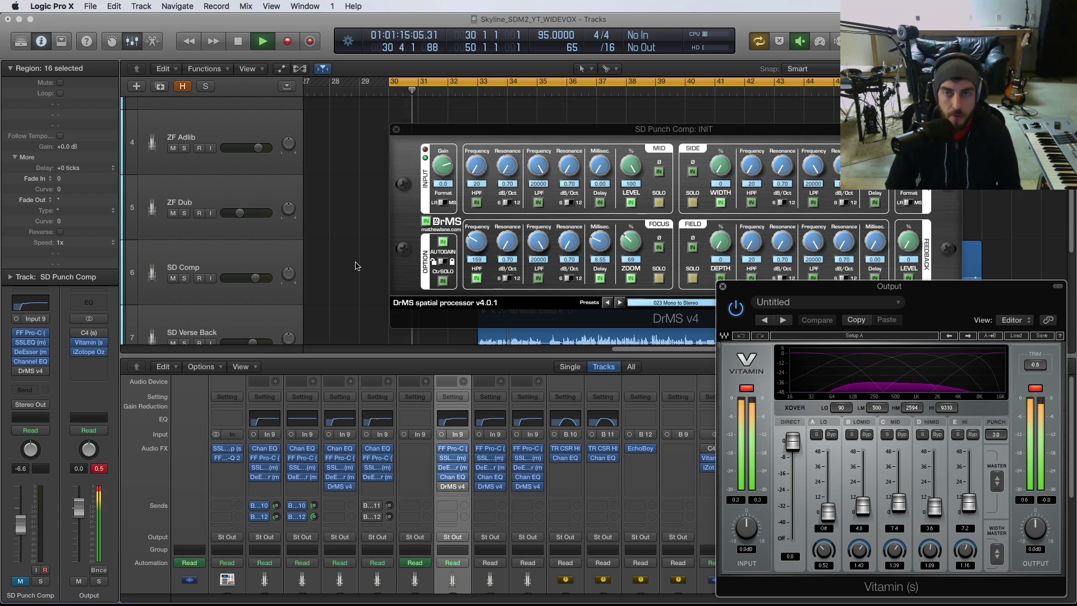
scroll(357, 266, "down", 1)
scroll(399, 407, "down", 1)
scroll(399, 406, "down", 10)
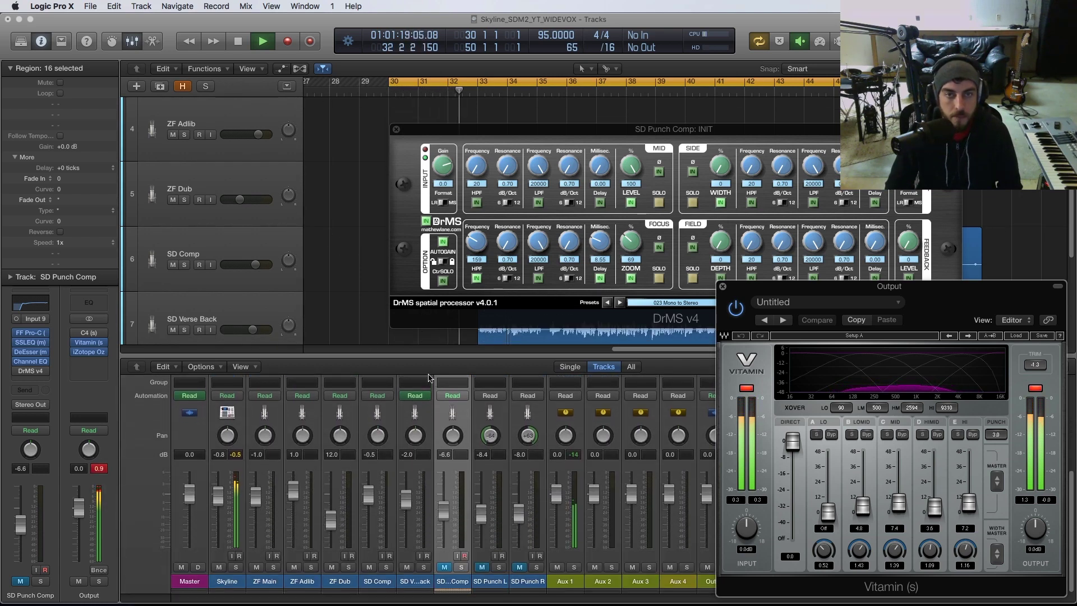
left_click(399, 131)
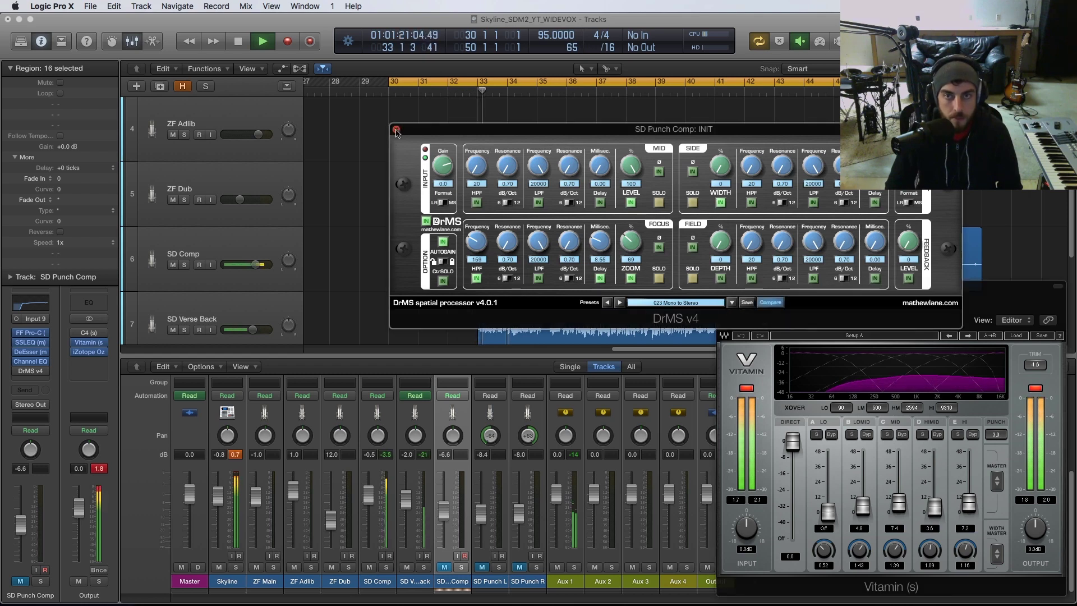
left_click(396, 131)
key("super+w")
Look over the SD Comp, SD Verse Back and SD Punch tracks while the verse plays.
scroll(495, 196, "down", 2)
scroll(495, 196, "down", 3)
left_click_drag(646, 349, 666, 352)
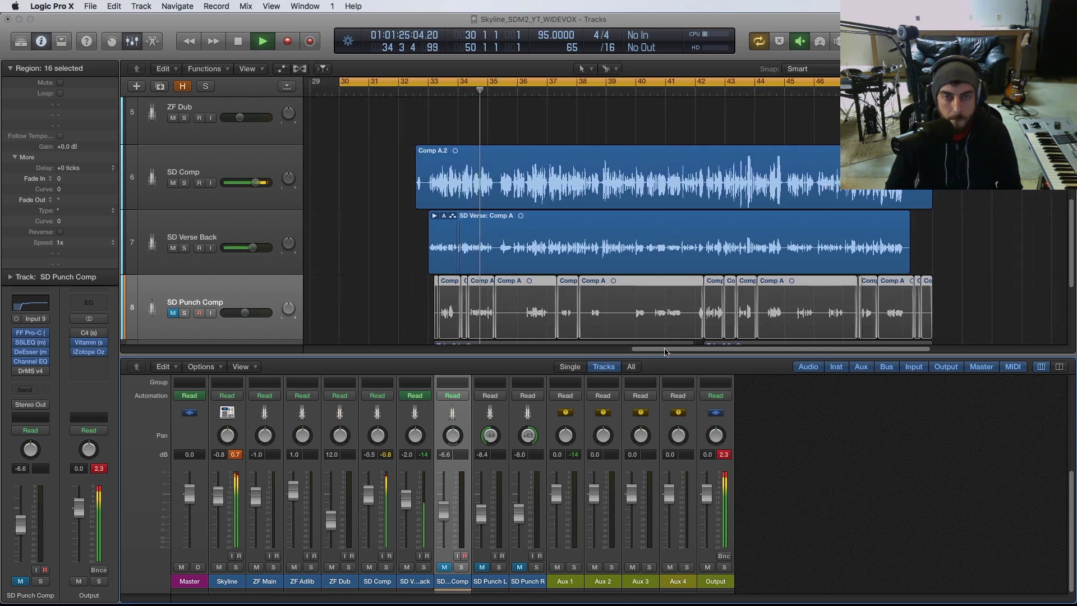
scroll(400, 258, "down", 2)
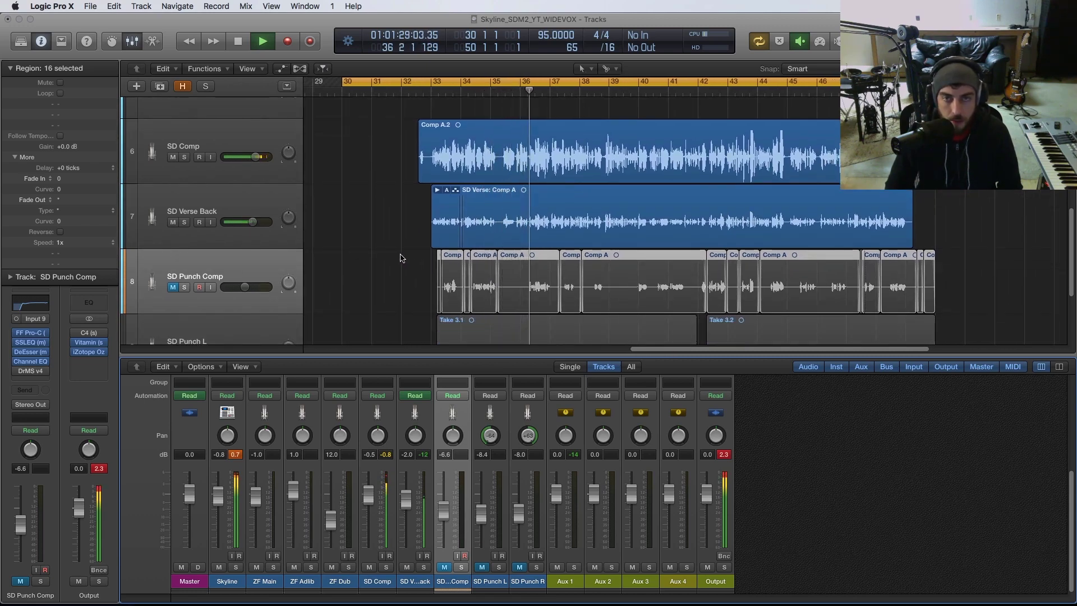
scroll(400, 258, "down", 2)
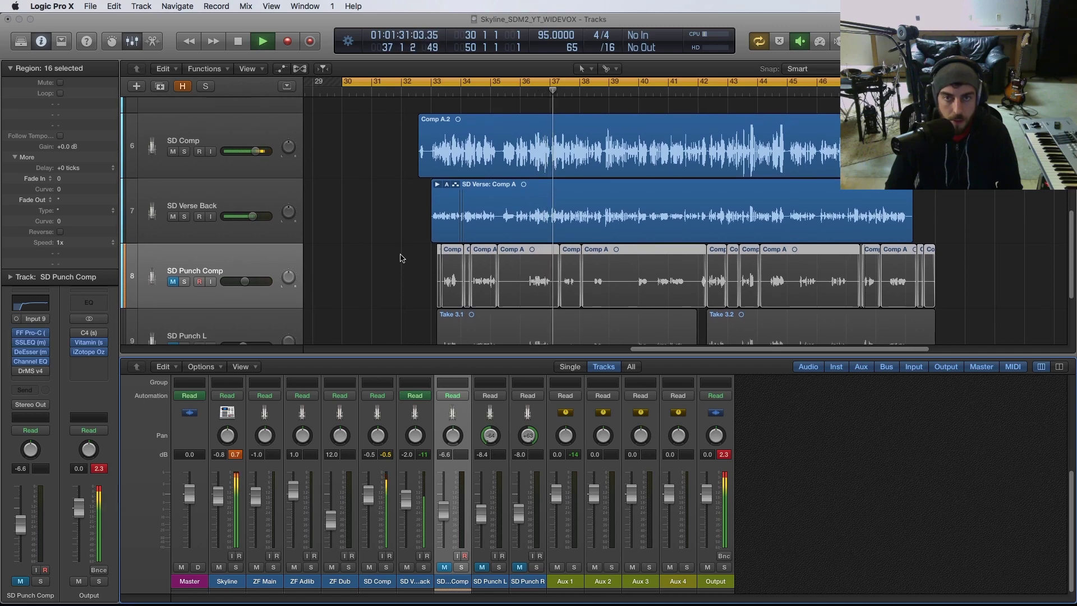
scroll(400, 258, "down", 5)
scroll(400, 258, "up", 6)
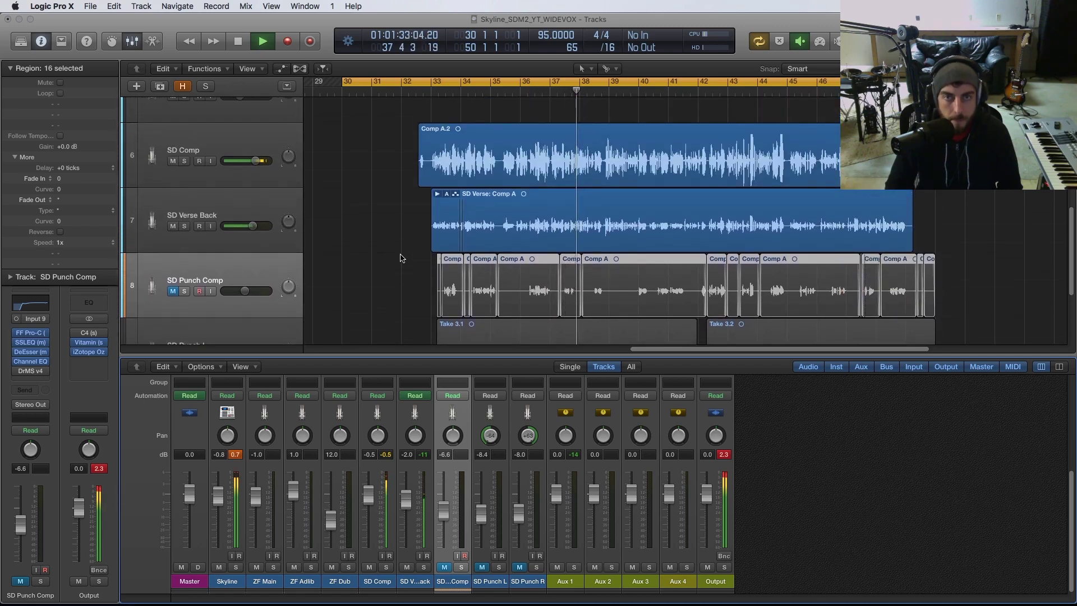
scroll(400, 258, "up", 2)
scroll(400, 258, "down", 2)
scroll(400, 258, "up", 2)
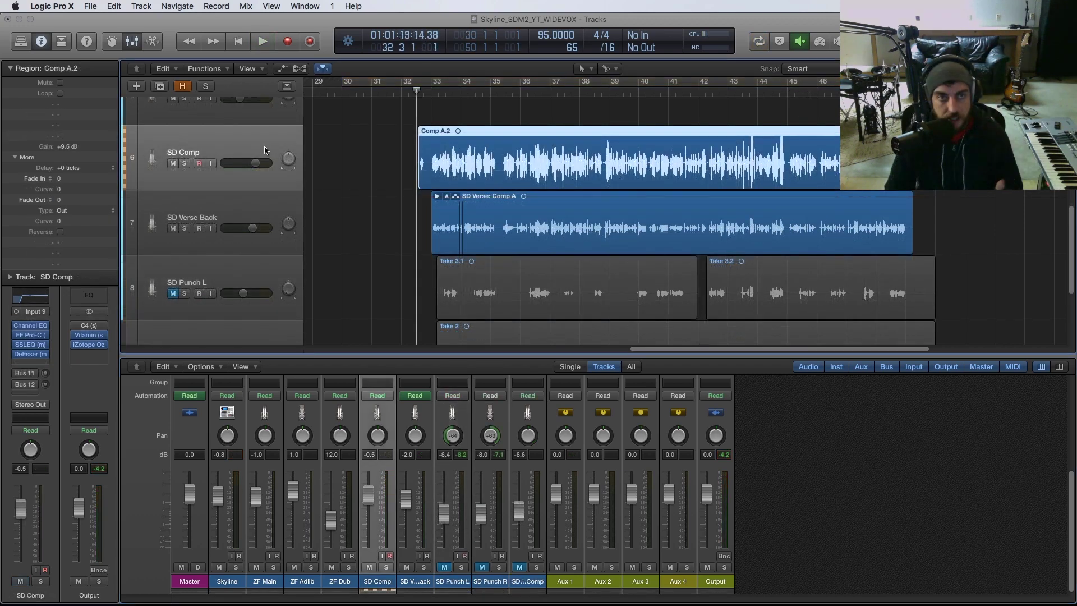
Select the SD Verse Back track and the SD Comp track in turn to compare their channel strips.
left_click(249, 200)
scroll(370, 202, "down", 2)
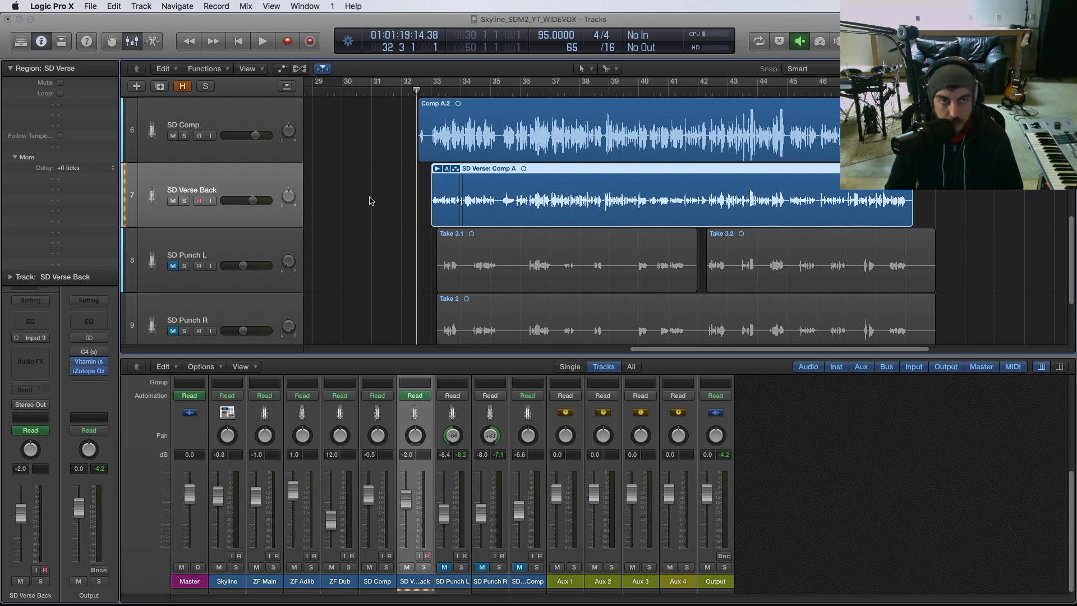
scroll(370, 201, "down", 1)
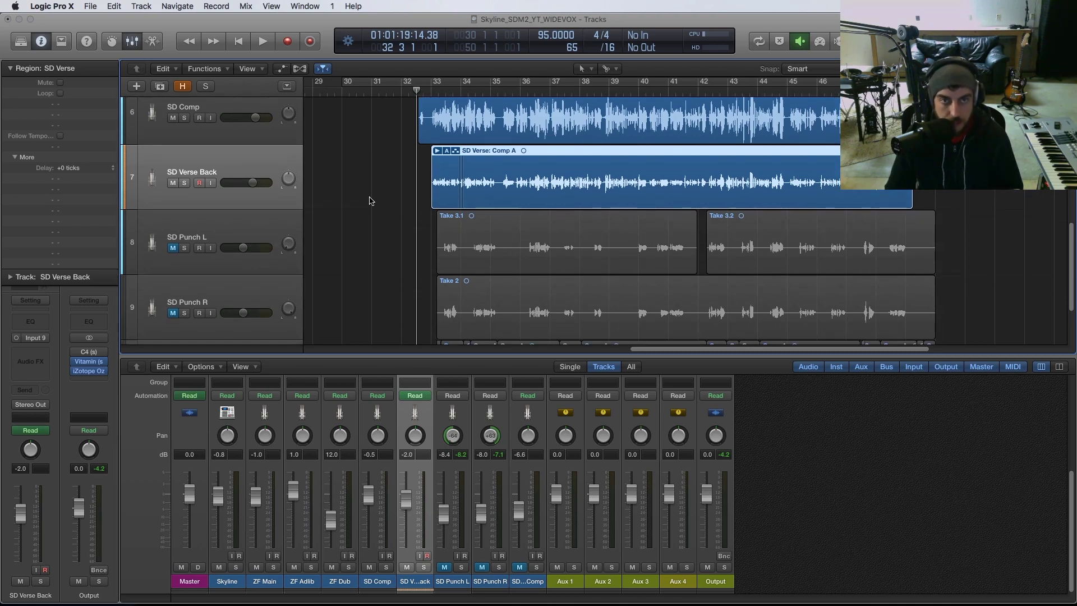
left_click(200, 112)
scroll(296, 229, "up", 1)
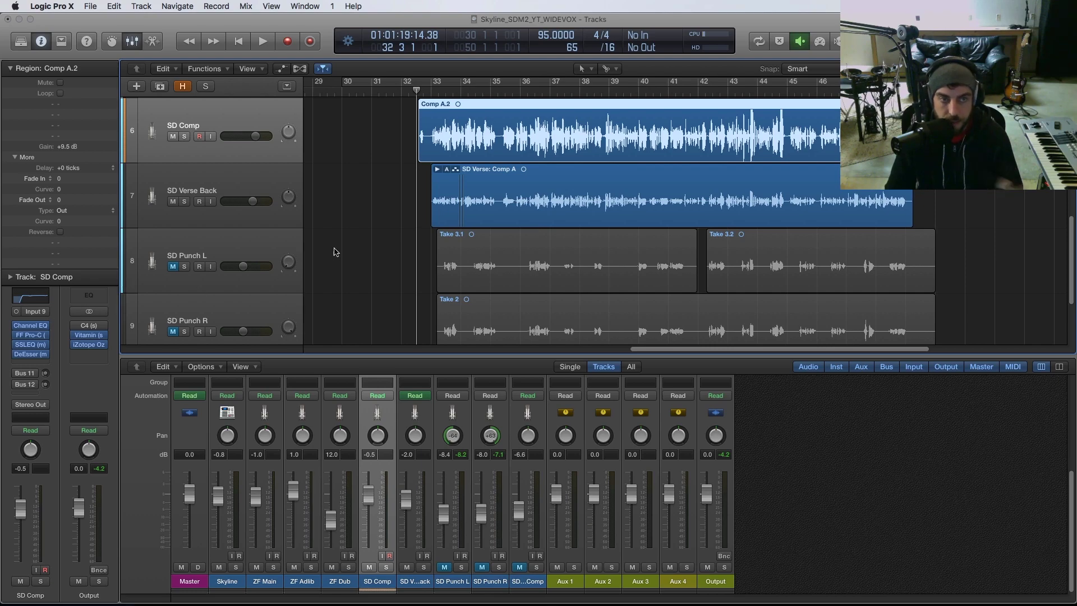
scroll(356, 191, "down", 1)
Open the Vitamin plug-in on the Output channel to examine its band levels and widths, and close it.
mouse_move(96, 345)
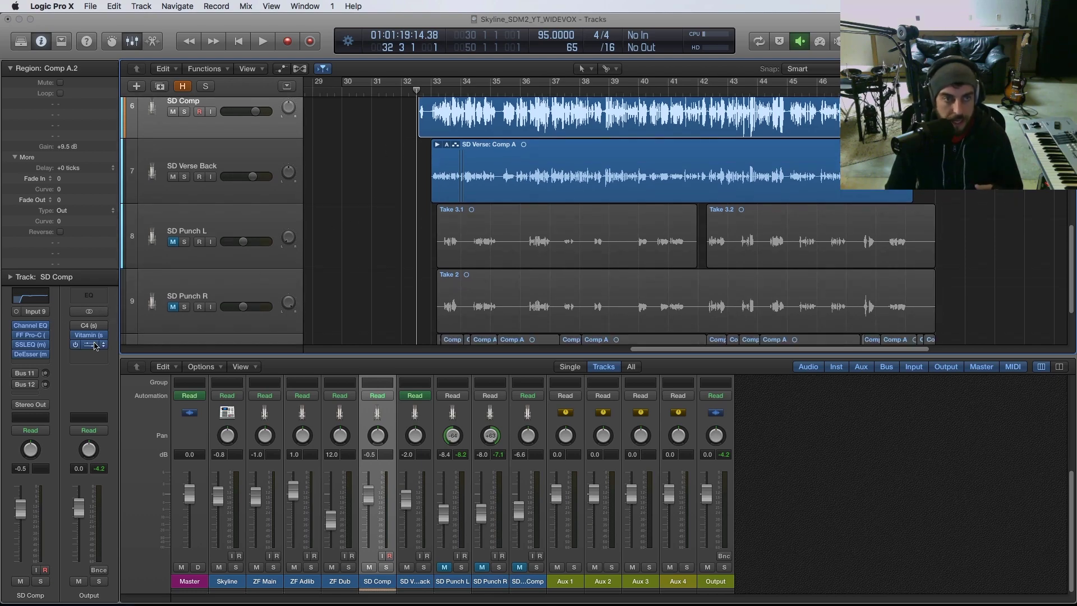
left_click(90, 336)
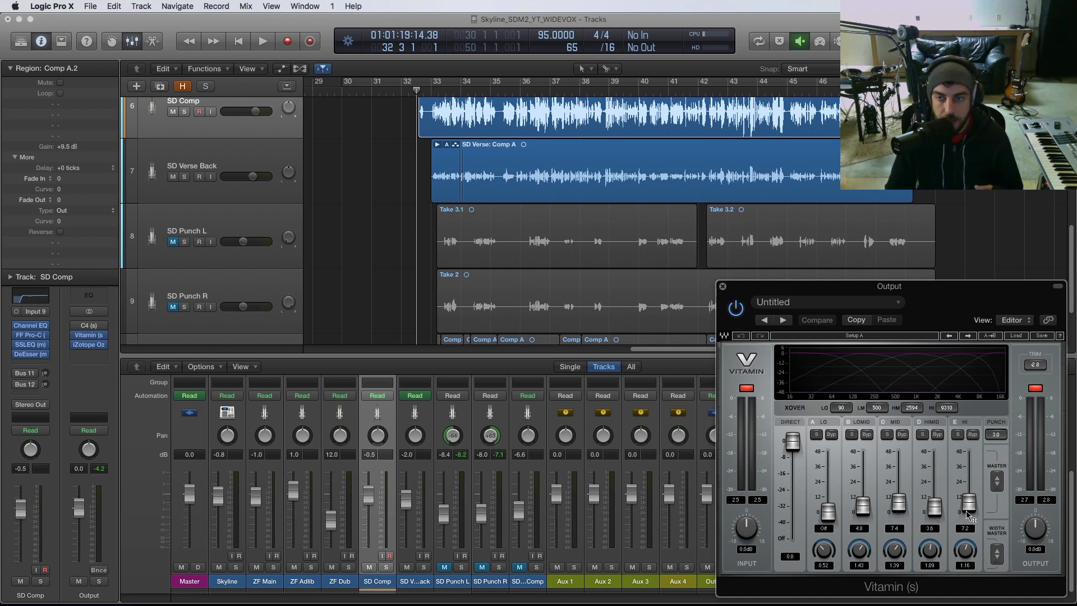
left_click(723, 287)
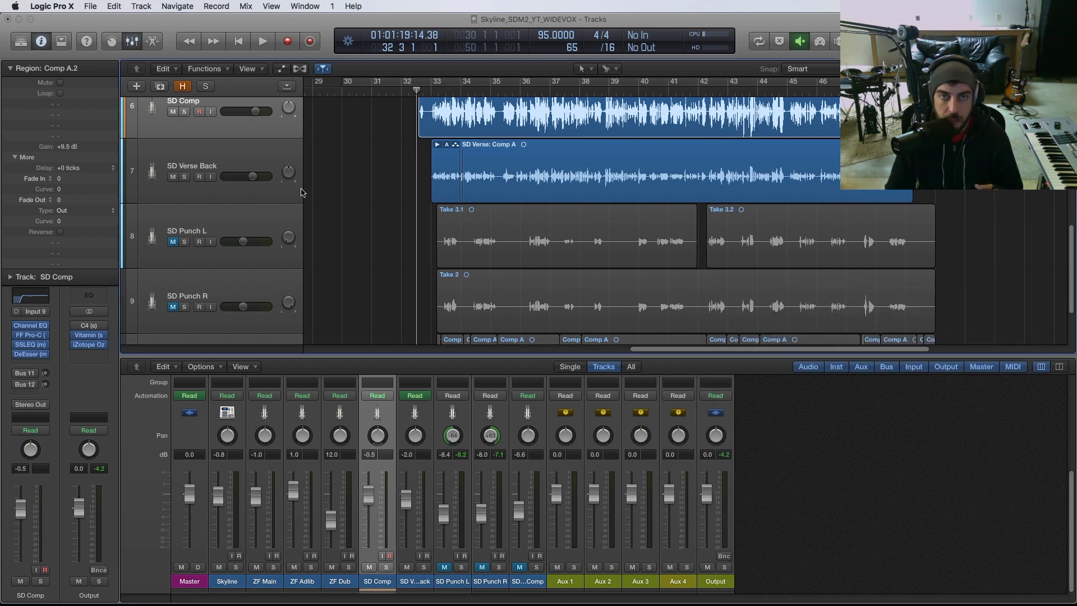
Step through the SD Verse Back, SD Comp and SD Punch L tracks to review the vocal layers.
left_click(353, 177)
left_click(201, 130)
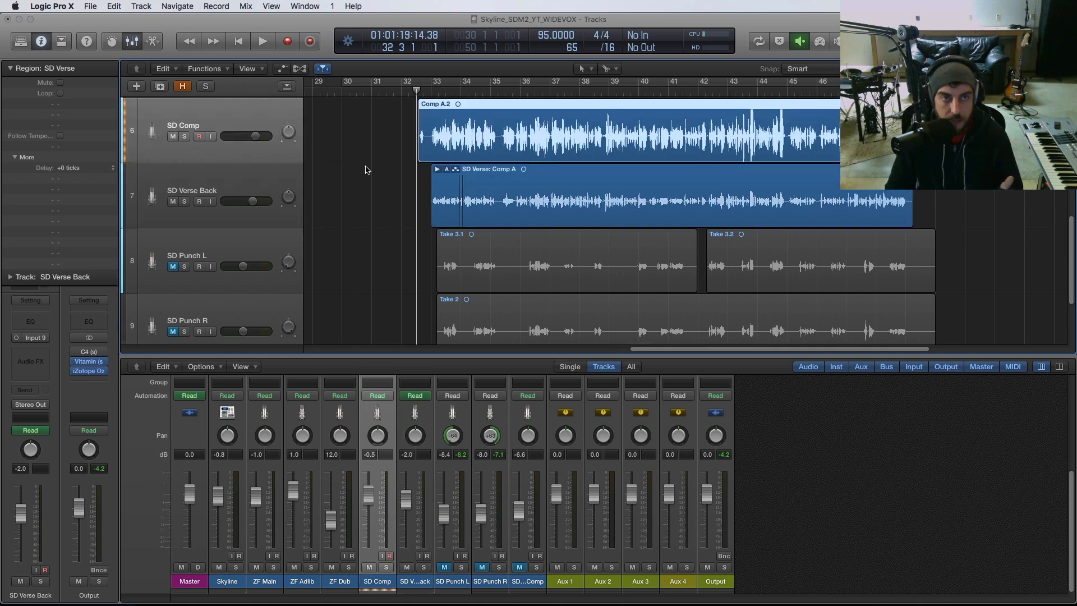
scroll(361, 189, "down", 1)
left_click(361, 189)
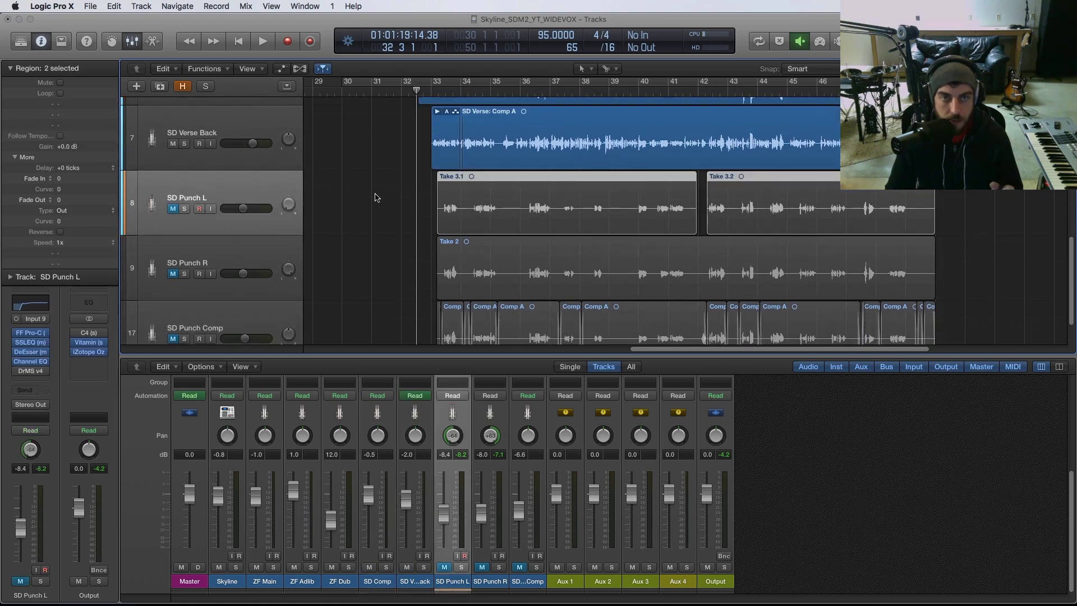
scroll(374, 194, "down", 1)
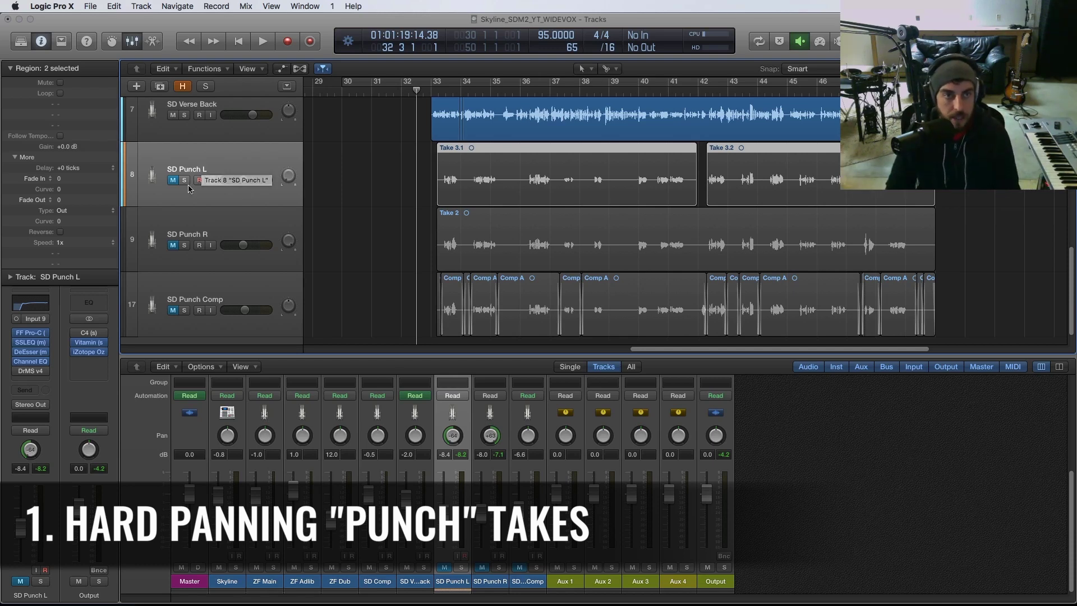
Solo the SD Punch L and SD Punch R tracks and place the playhead at bar 33.
left_click(202, 168)
key("ctrl+s")
left_click(238, 235, "shift")
key("shift+d")
key("period")
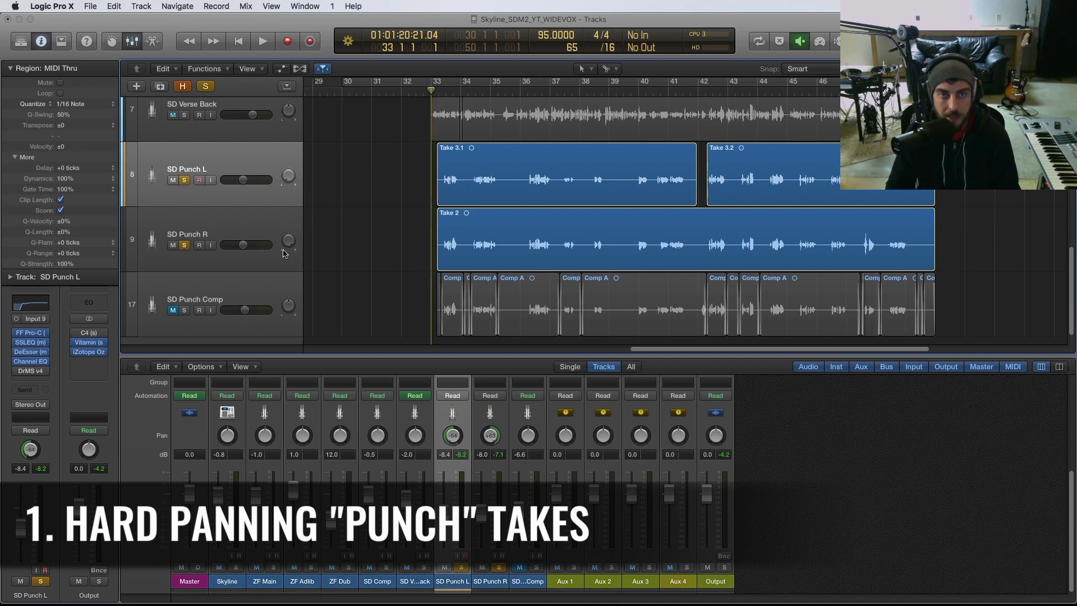
Listen to the soloed punch takes from bar 33 and from bar 38, and stop back at bar 33.
key("space")
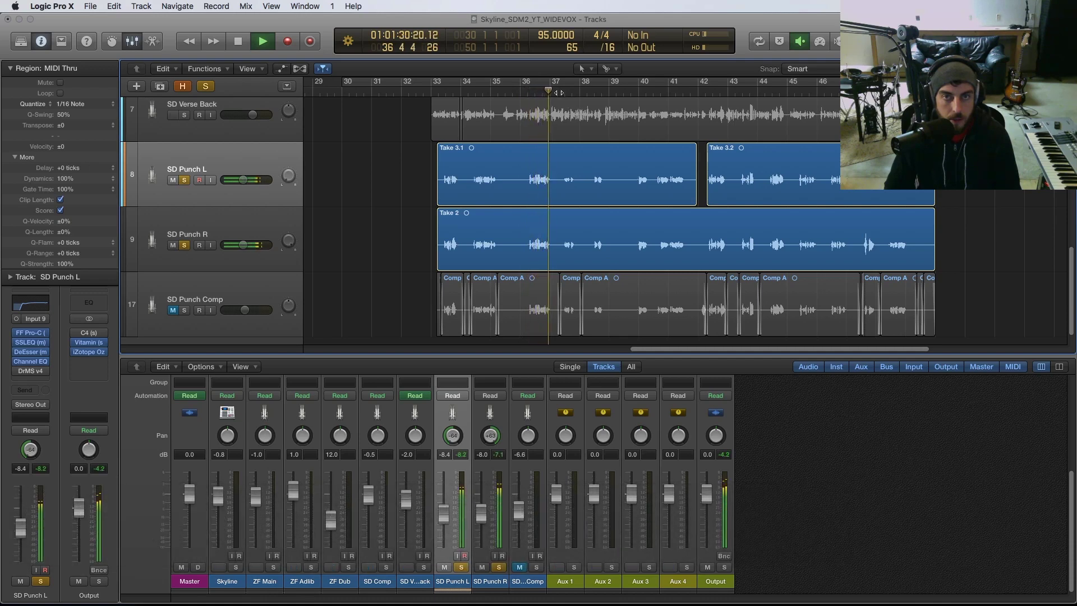
left_click(588, 92)
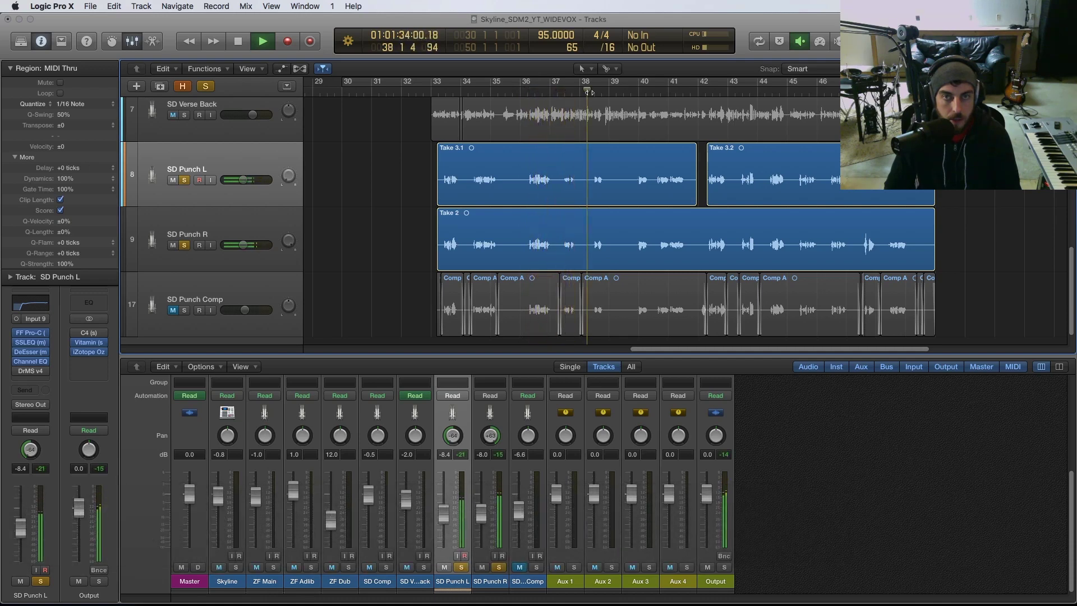
left_click(435, 91)
key("space")
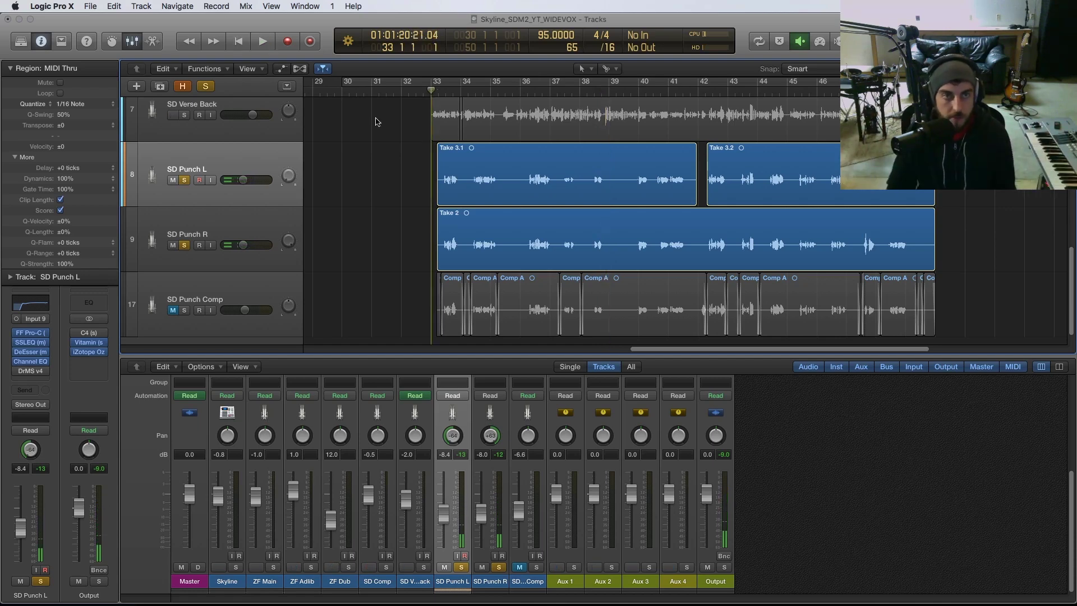
Turn off solo on SD Punch L and SD Punch R and unmute both tracks.
left_click(184, 180)
left_click(186, 246)
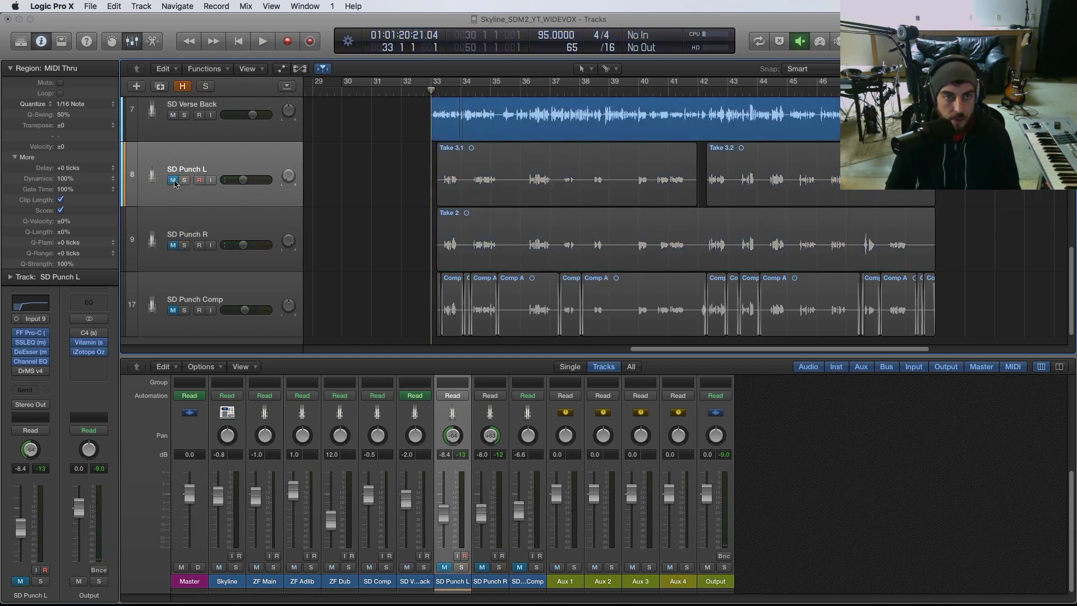
left_click(173, 180)
left_click(173, 245)
scroll(359, 191, "up", 3)
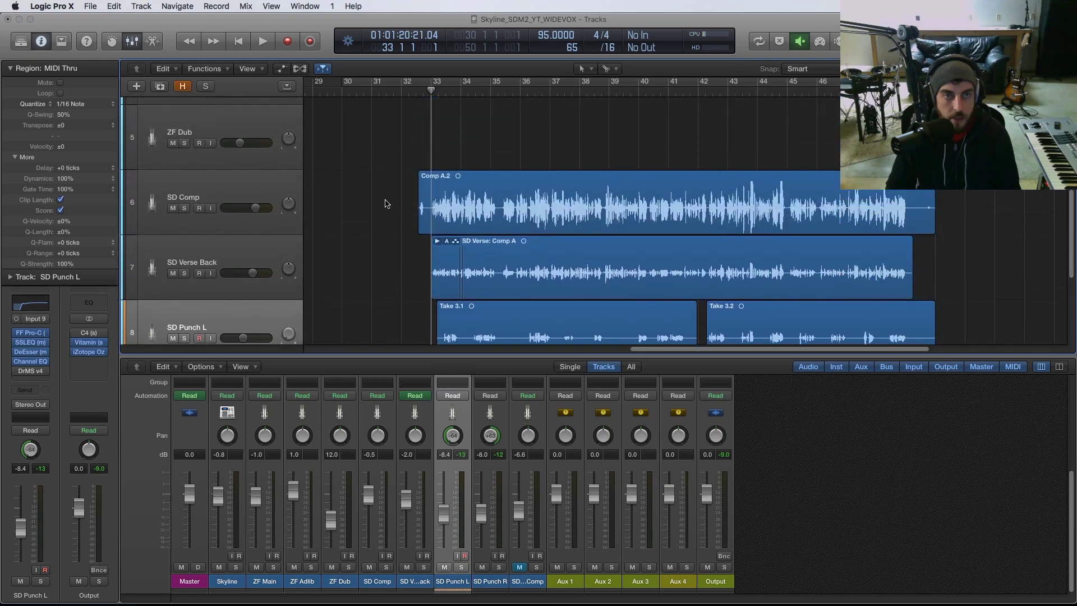
scroll(418, 183, "down", 2)
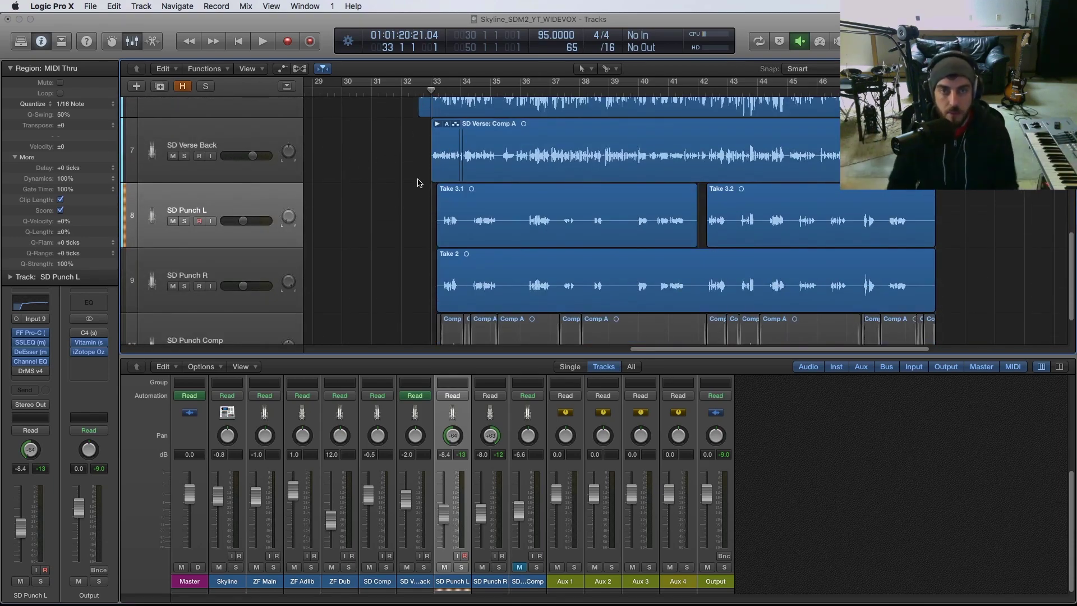
Play the full mix from bar 33 to hear the hard-panned punch takes in context.
key("space")
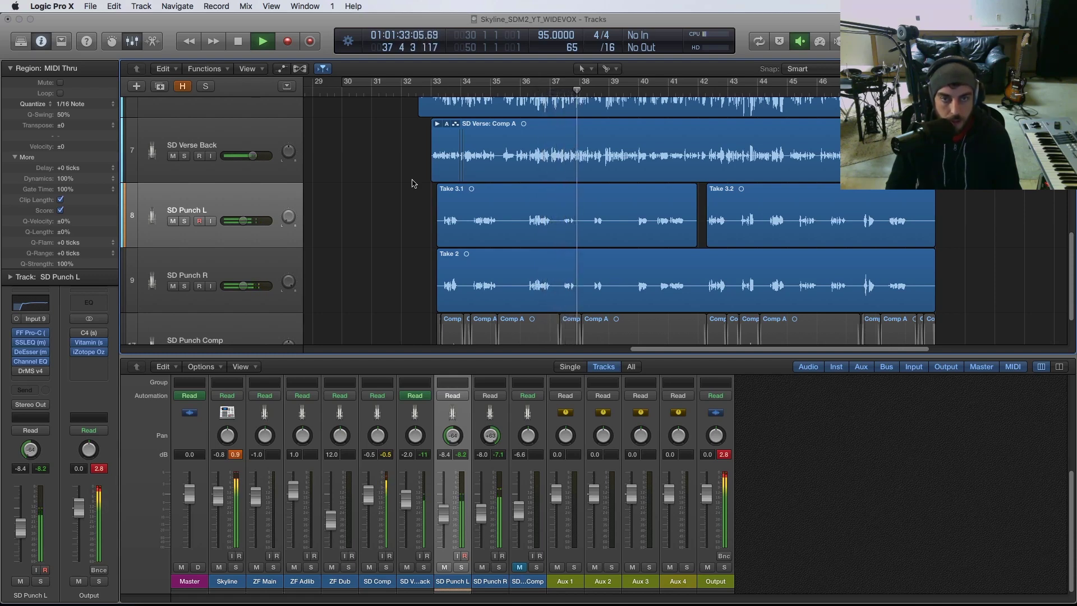
key("space")
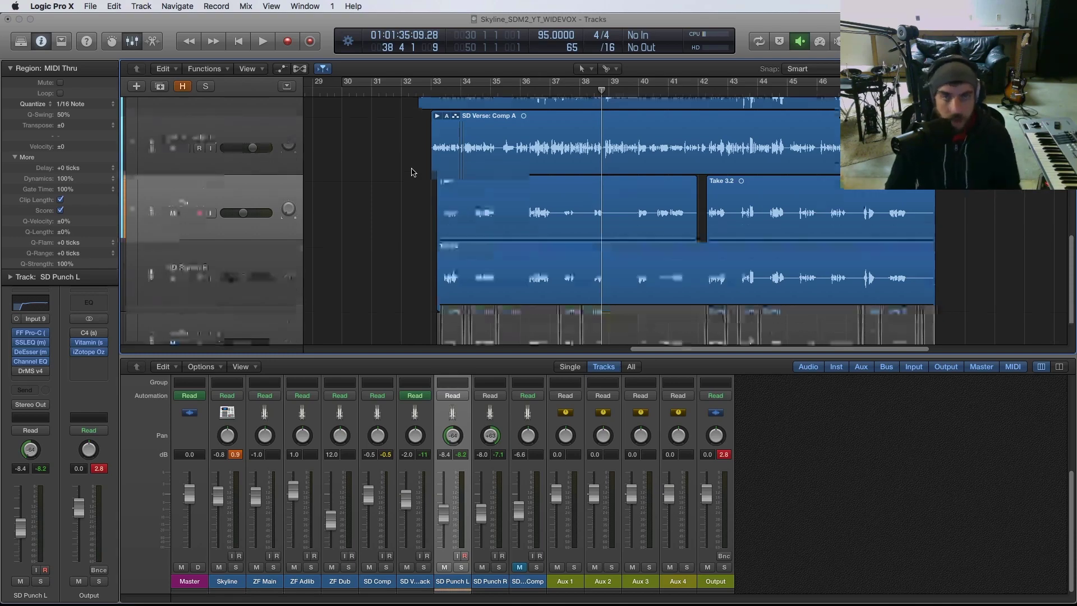
scroll(403, 171, "down", 1)
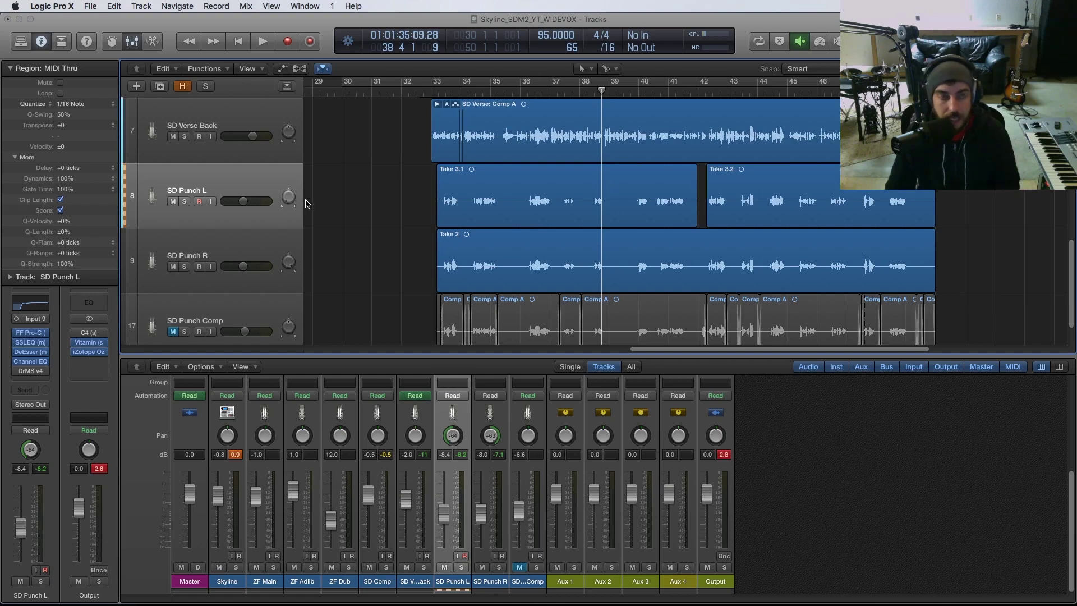
Mute the SD Punch L and SD Punch R tracks and unmute the SD Punch Comp track.
left_click(173, 202)
scroll(338, 239, "down", 1)
left_click(259, 279)
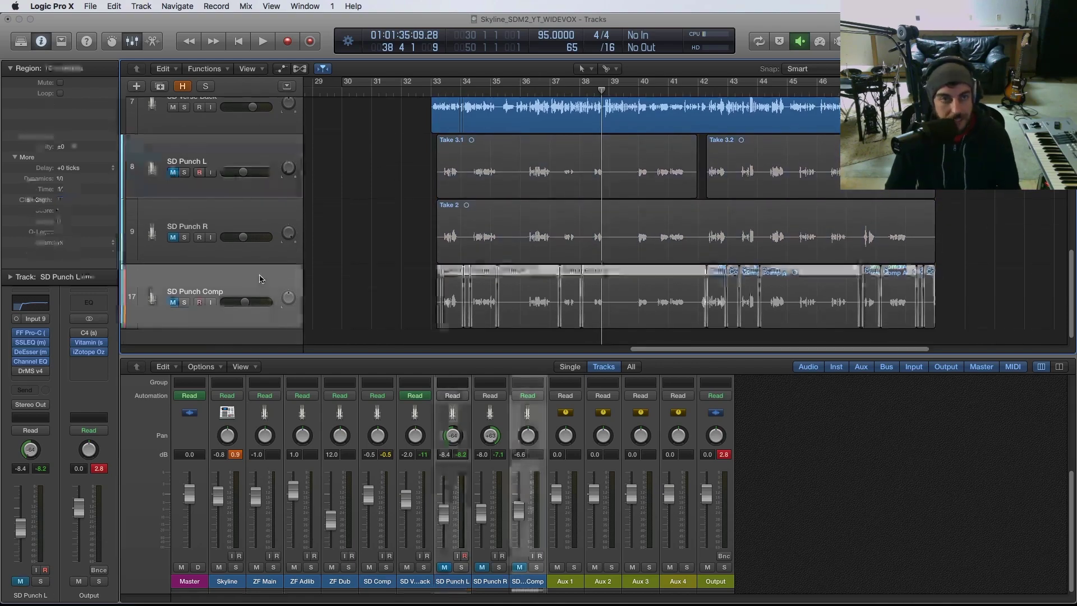
scroll(368, 230, "down", 1)
left_click(173, 289)
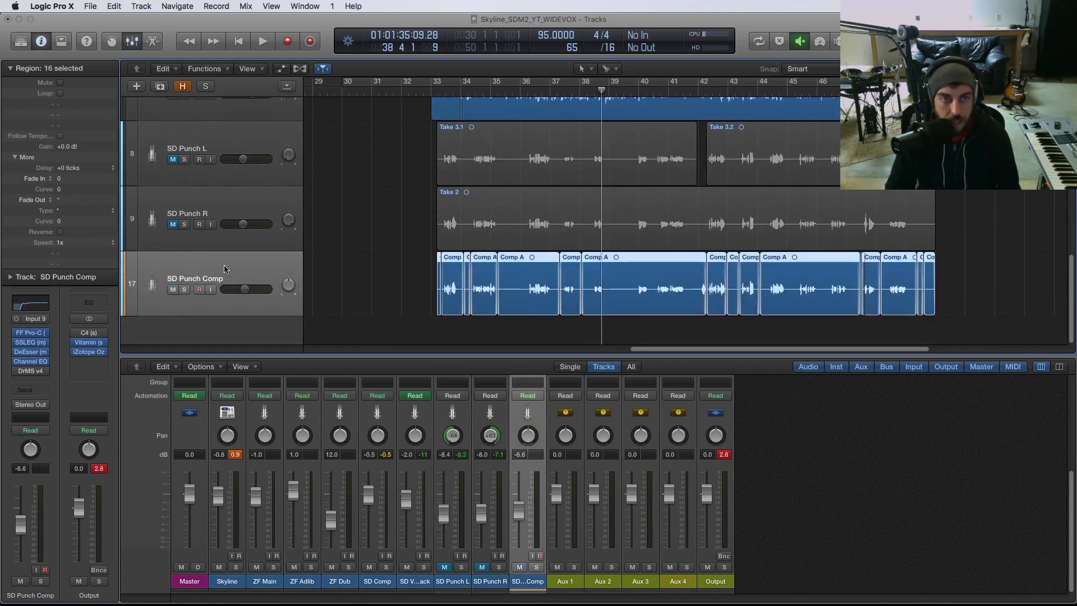
Move the SD Punch Comp track up so it sits between SD Verse Back and SD Punch L.
left_click_drag(233, 272, 372, 209)
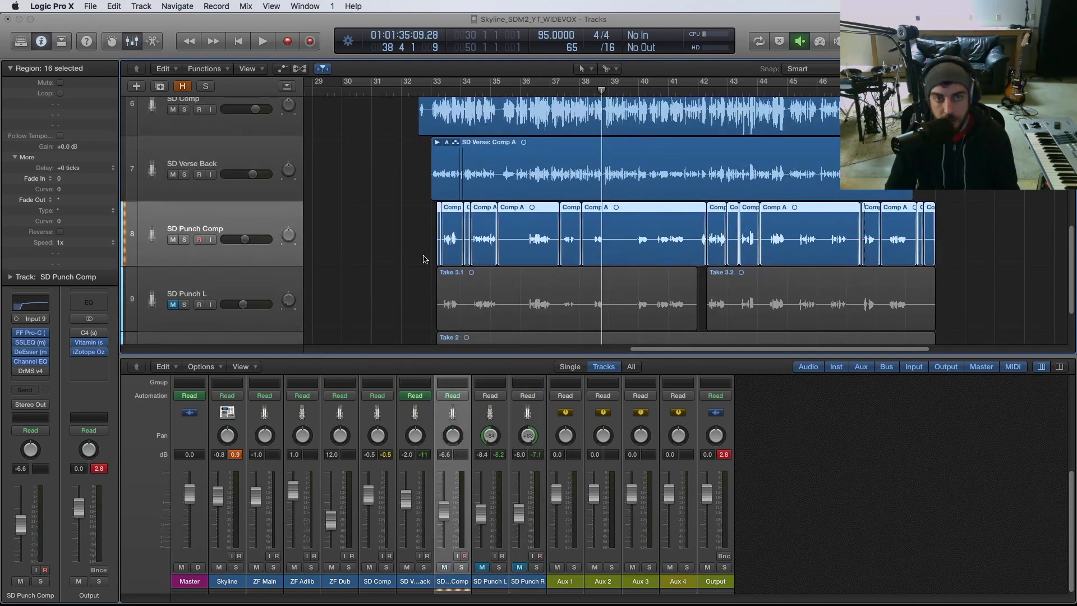
scroll(430, 219, "down", 2)
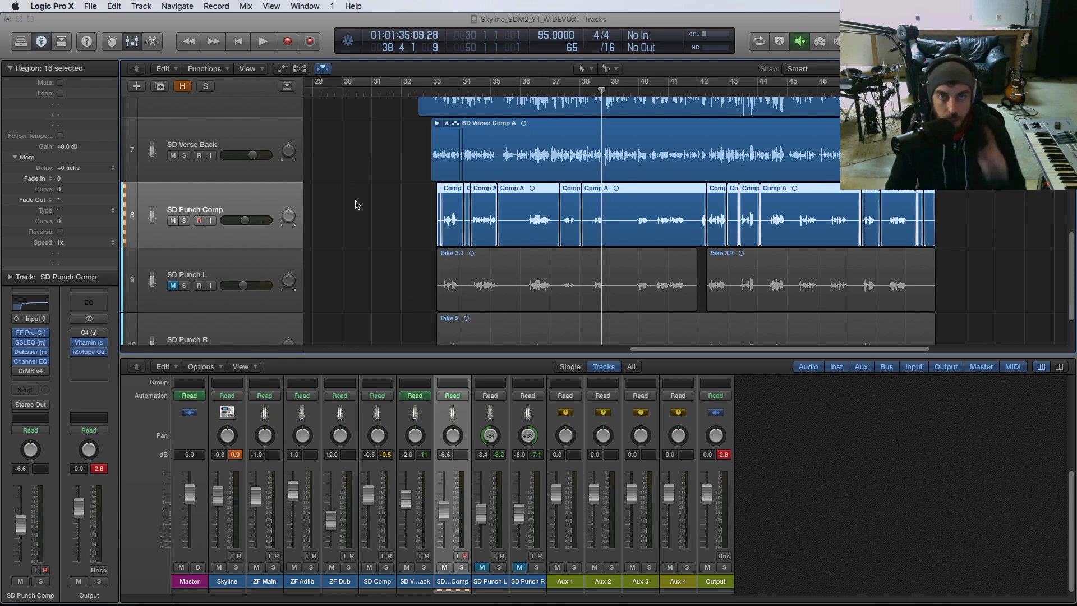
Play the mix from bar 33 to hear the SD Punch Comp track without the DrMS effect, and stop.
left_click(432, 93)
left_click(387, 240)
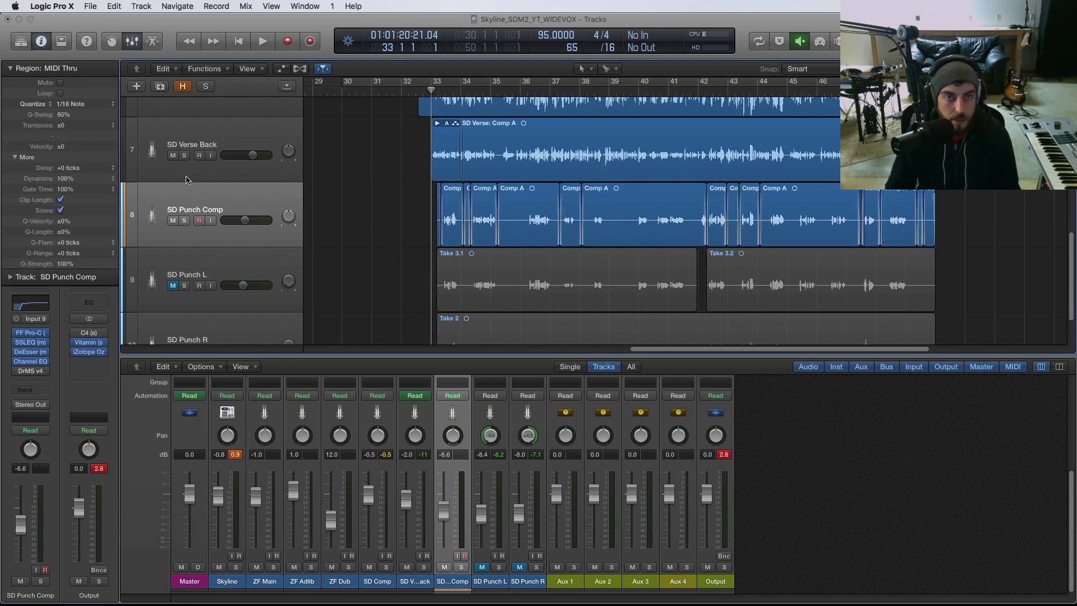
key("space")
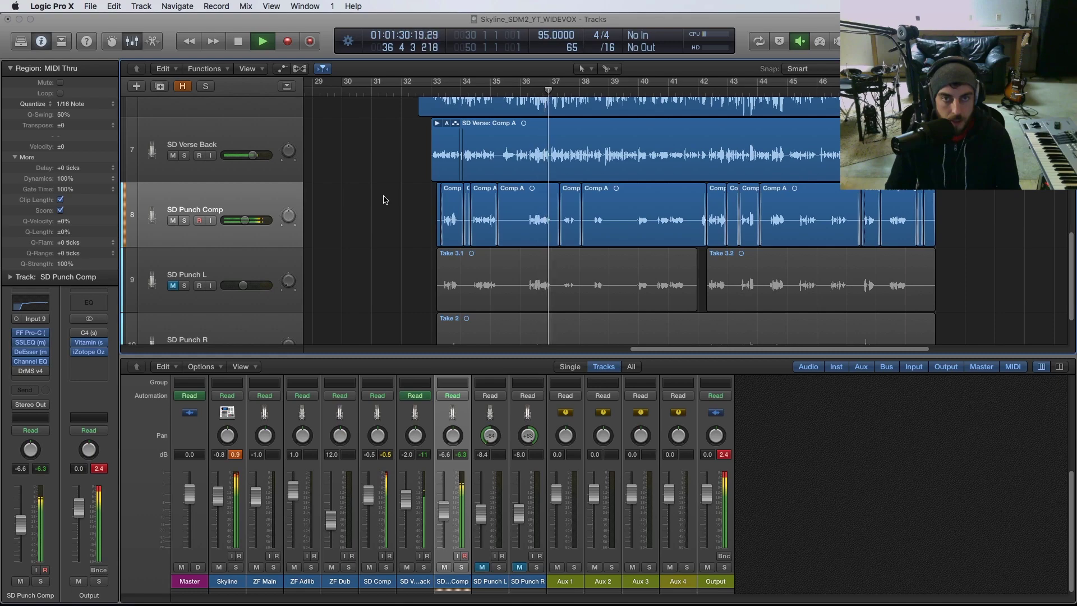
key("space")
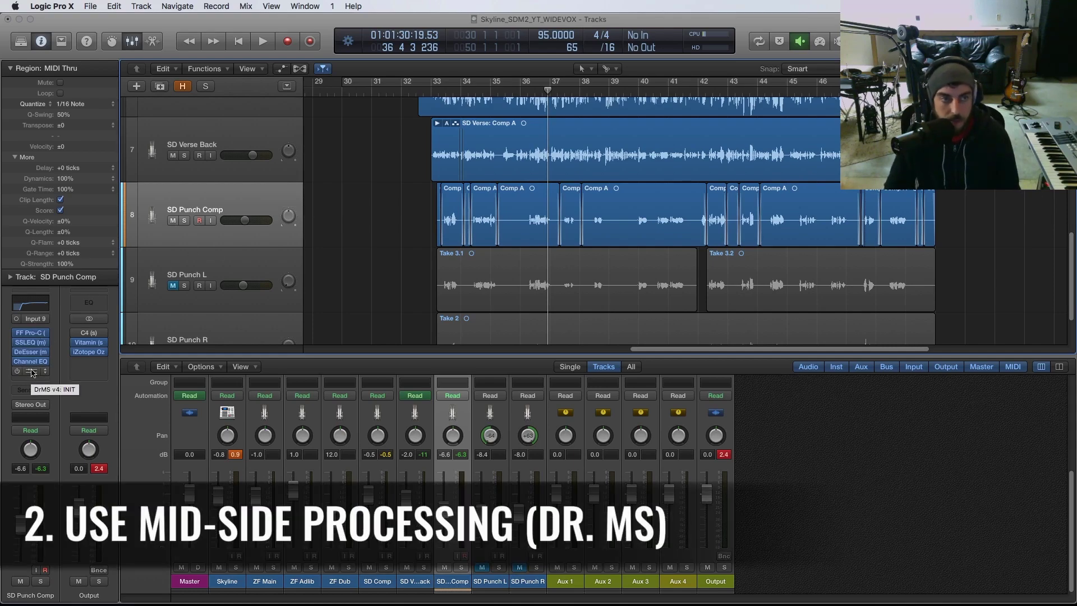
Open the DrMS v4 plug-in on the SD Punch Comp channel and move its window over the track area.
left_click(33, 371)
left_click_drag(448, 132, 306, 123)
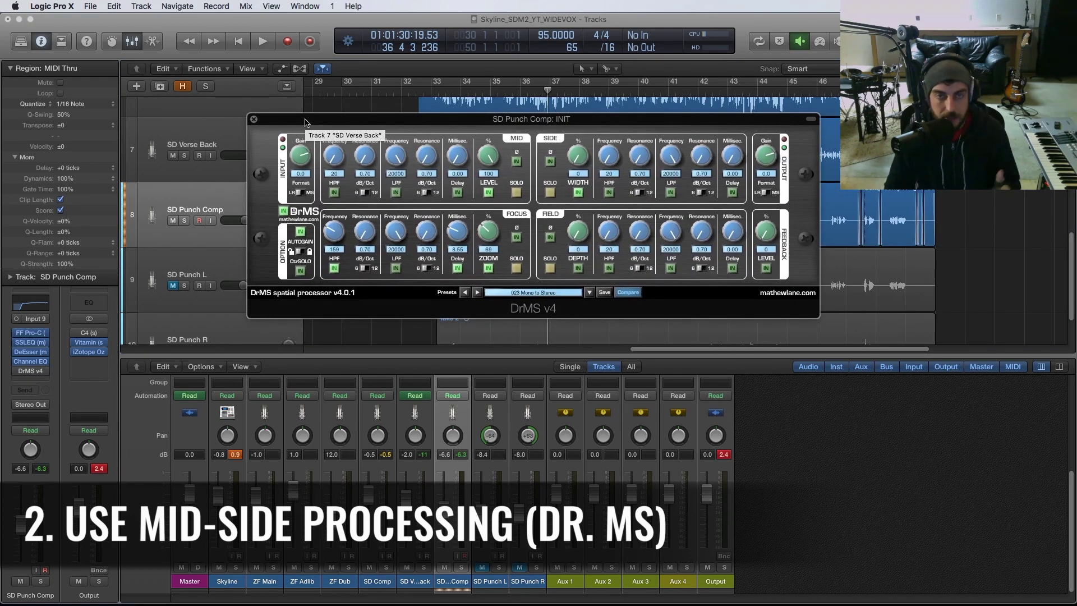
Look through the DrMS v4 preset list without loading another preset, move the plug-in window down, and close it.
left_click_drag(306, 123, 316, 121)
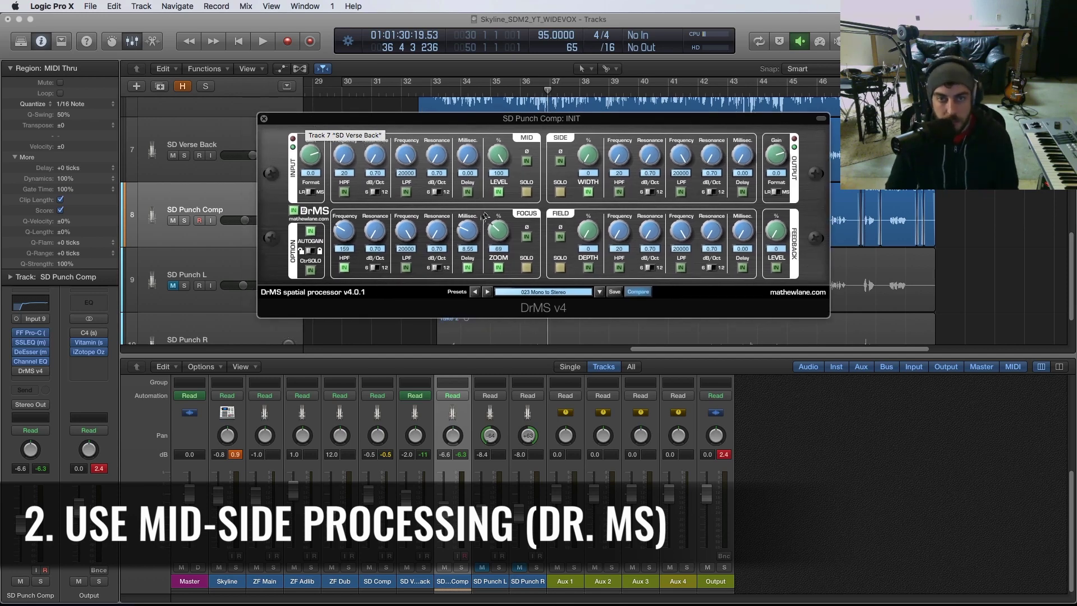
left_click(525, 293)
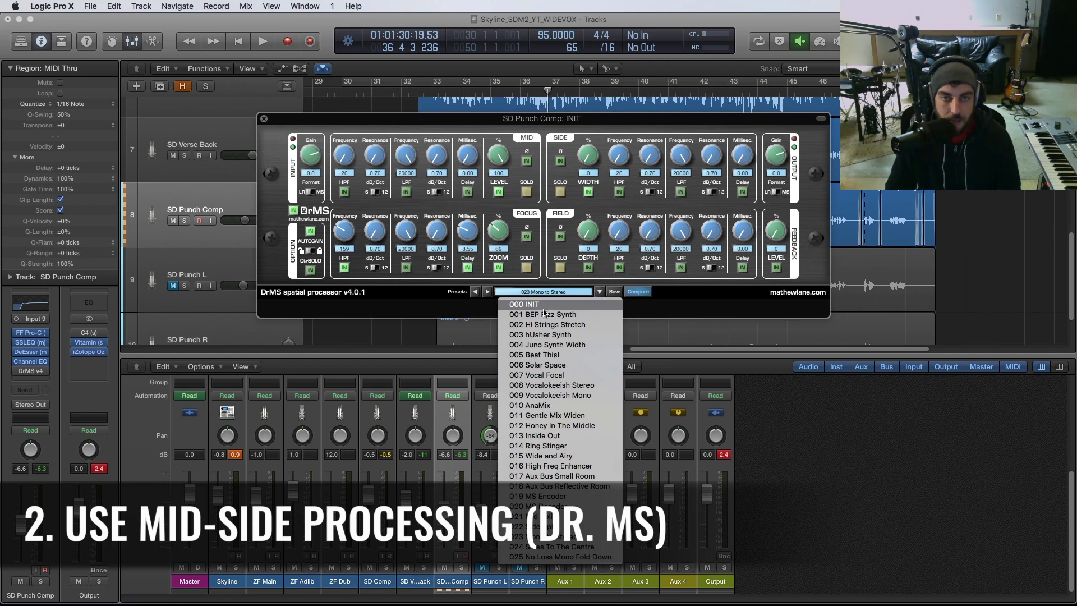
left_click(695, 295)
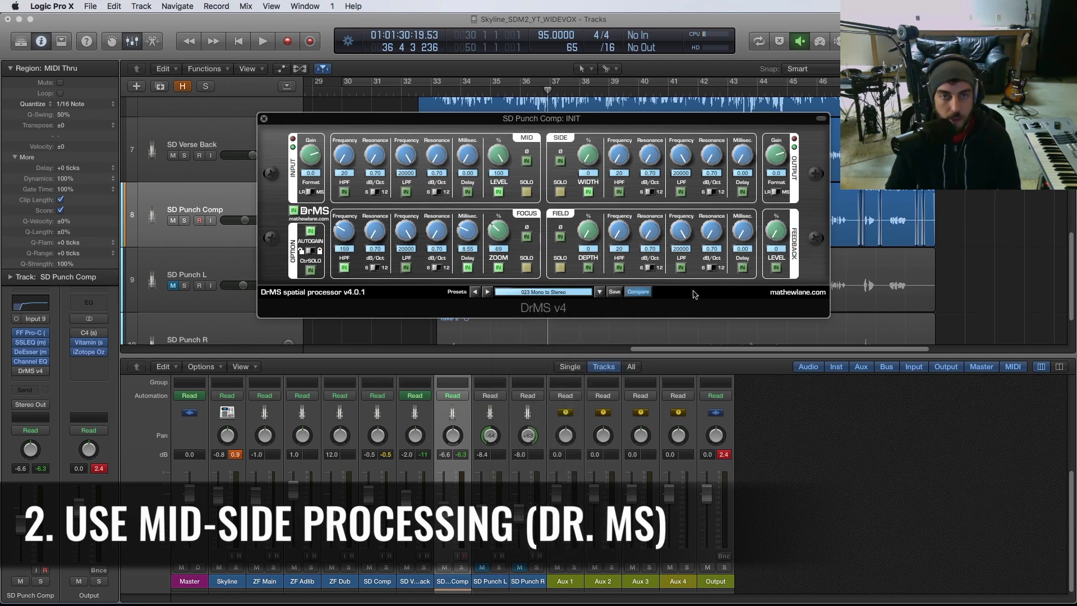
left_click_drag(401, 122, 437, 191)
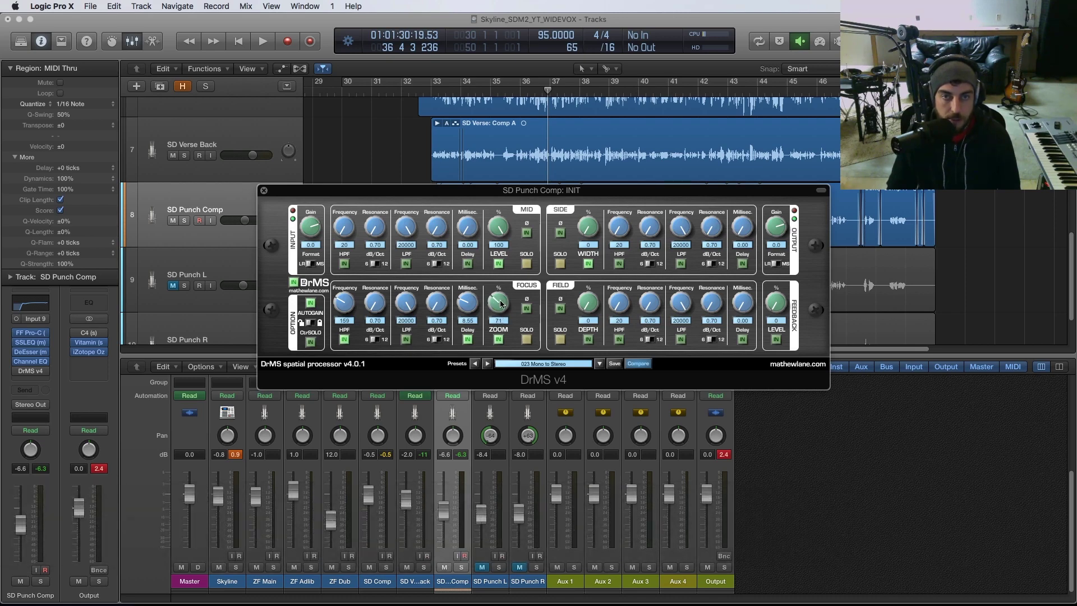
left_click(264, 192)
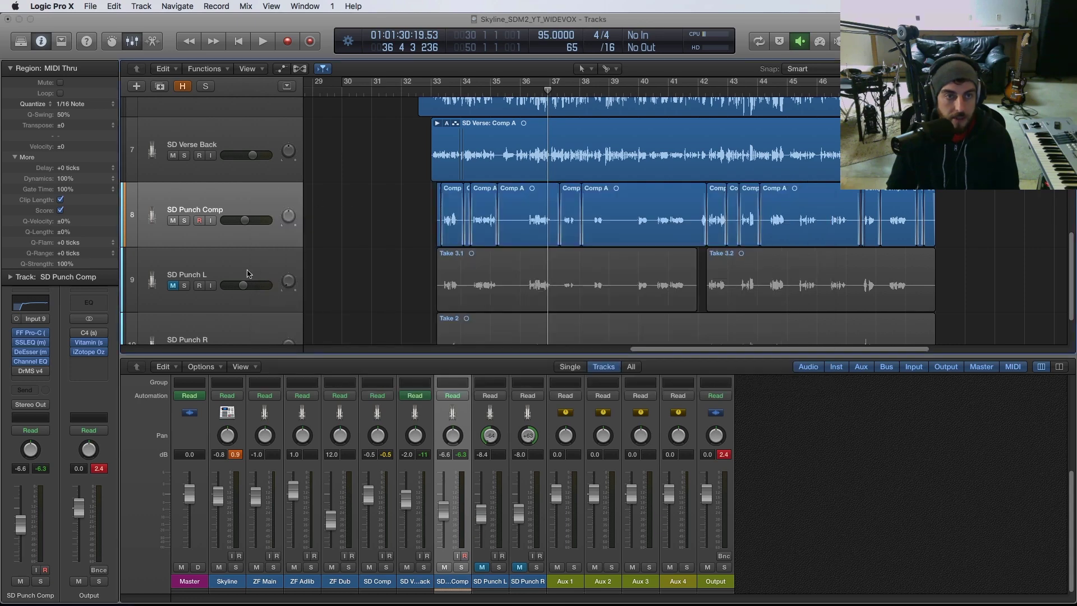
Select the SD Punch Comp track and play the mix from about bar 40 with DrMS v4 active on it.
key("space")
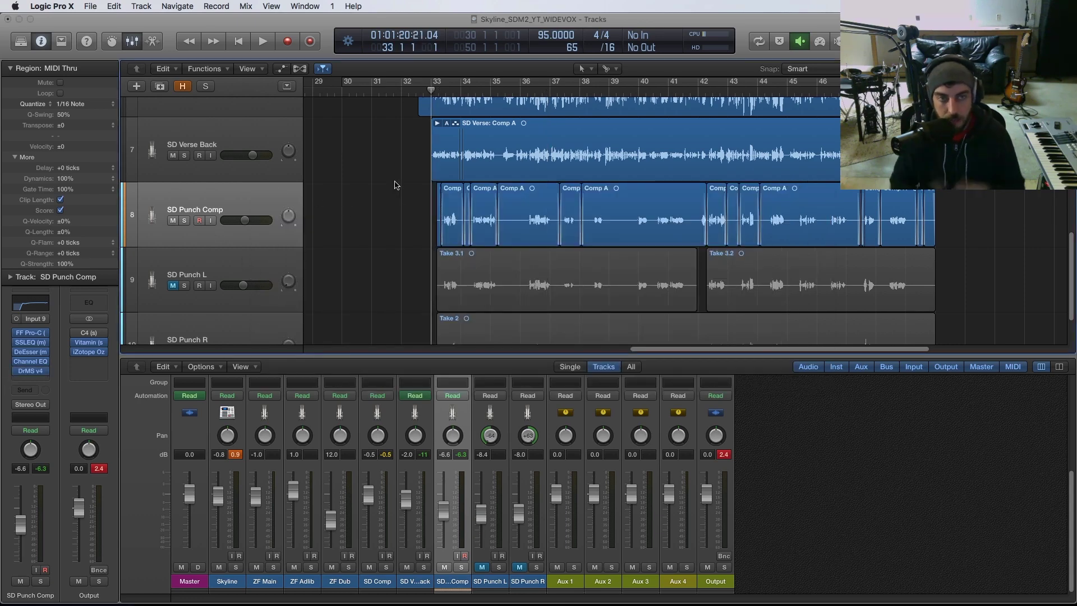
scroll(393, 193, "down", 2)
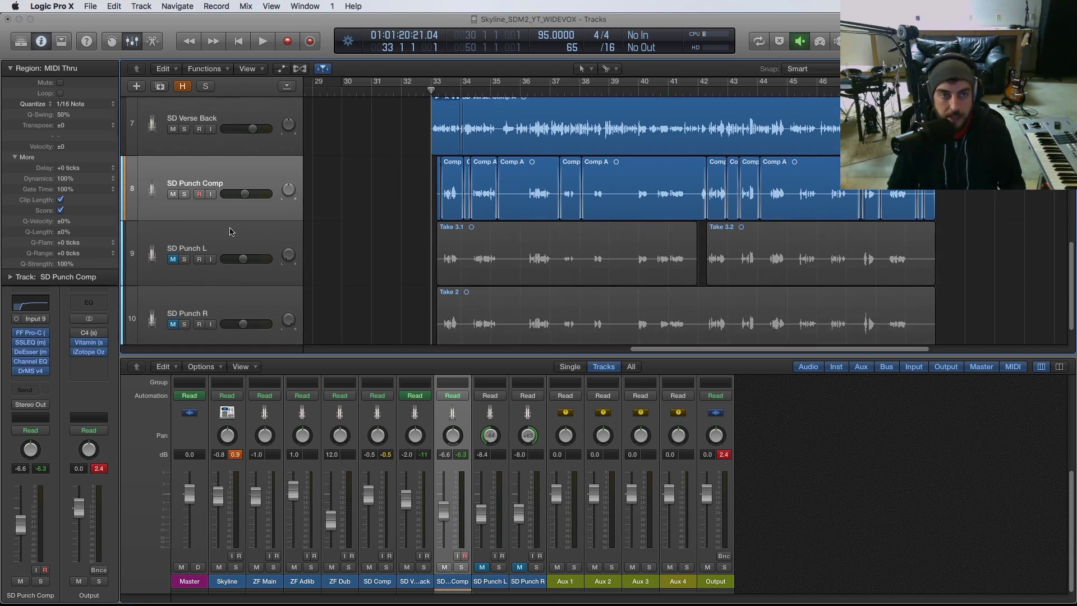
left_click(241, 281)
left_click(241, 303)
left_click(235, 230)
left_click(242, 165)
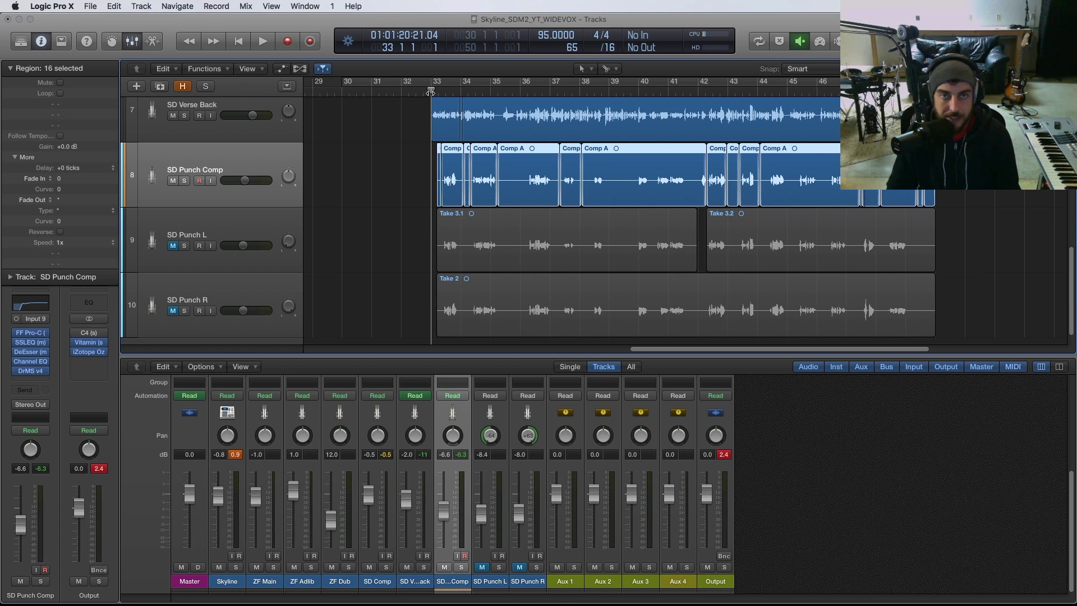
left_click(634, 90)
key("space")
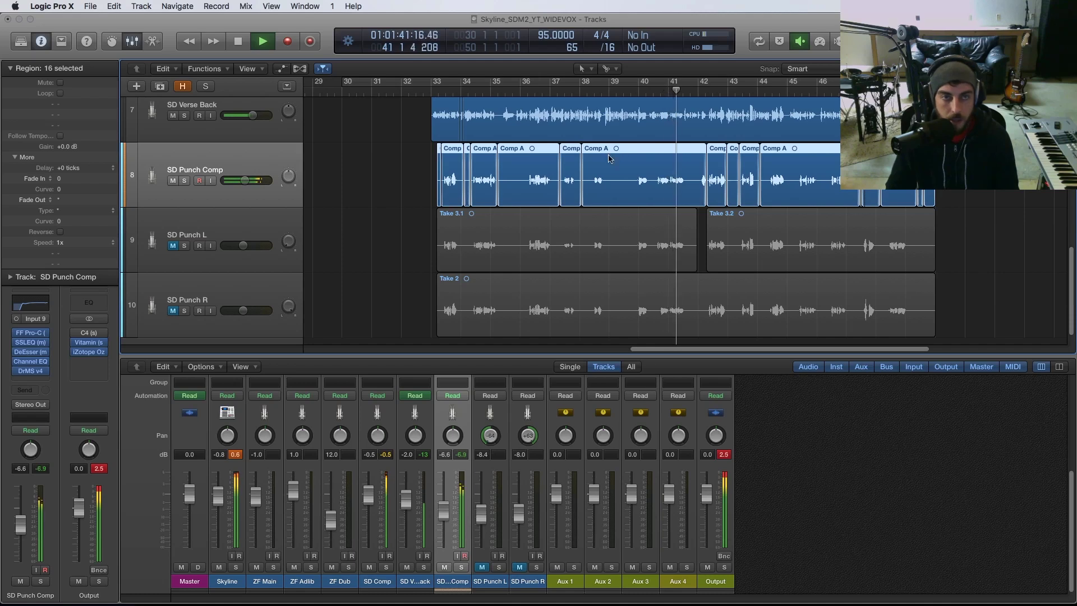
Solo the SD Comp, SD Verse Back and SD Punch Comp tracks during playback to hear the vocals alone, and stop.
scroll(194, 145, "up", 3)
left_click(184, 144)
left_click(185, 209)
left_click(185, 274)
scroll(235, 274, "down", 2)
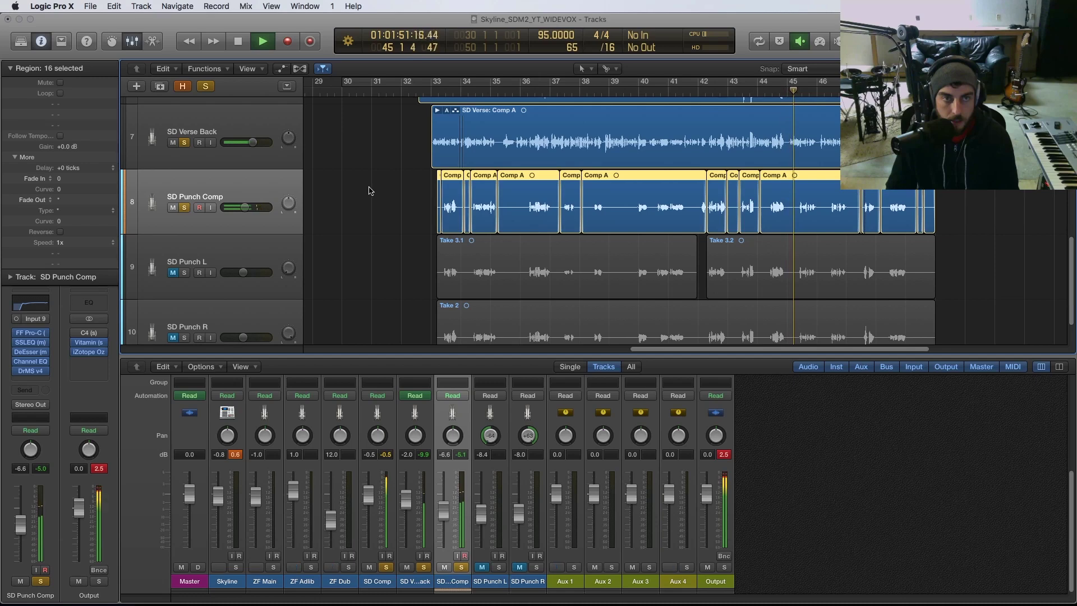
key("space")
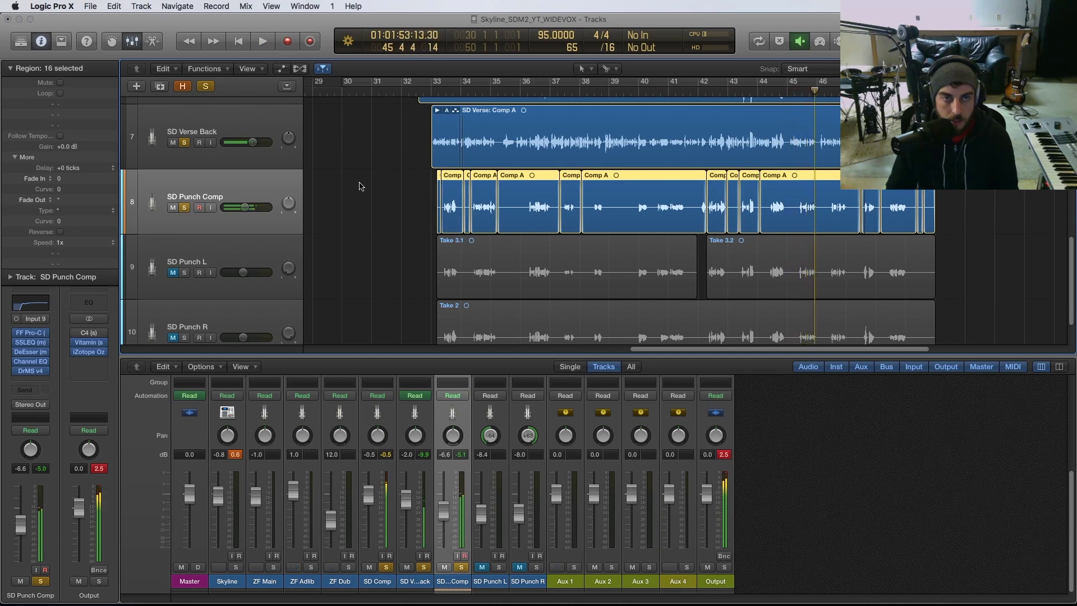
Take the SD Punch Comp, SD Verse Back and SD Comp tracks out of solo.
scroll(361, 188, "up", 1)
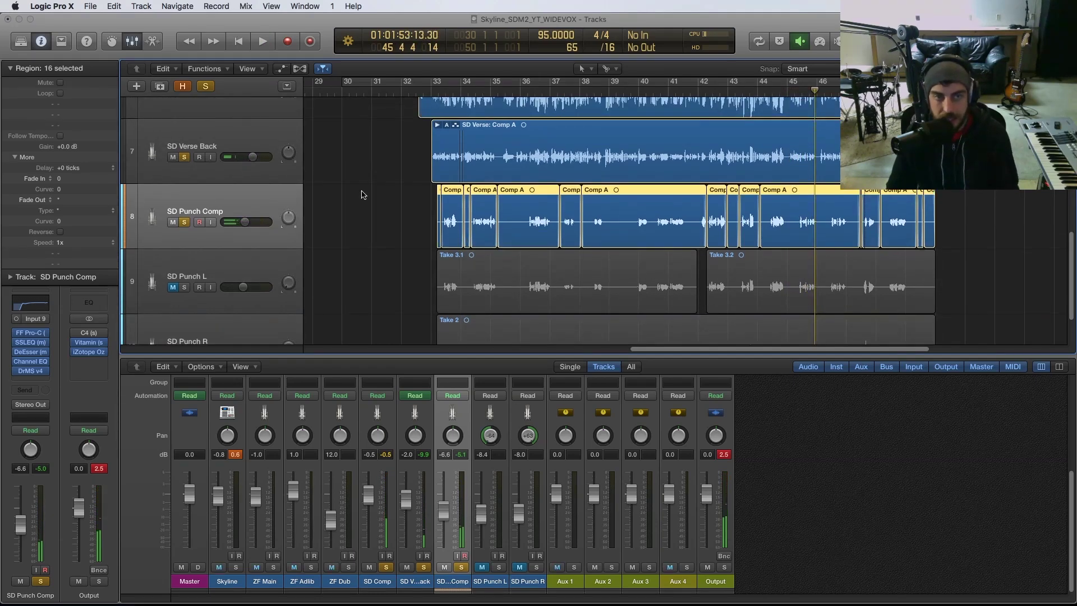
scroll(362, 193, "up", 1)
left_click(184, 252)
left_click(184, 187)
left_click(184, 122)
scroll(408, 204, "up", 1)
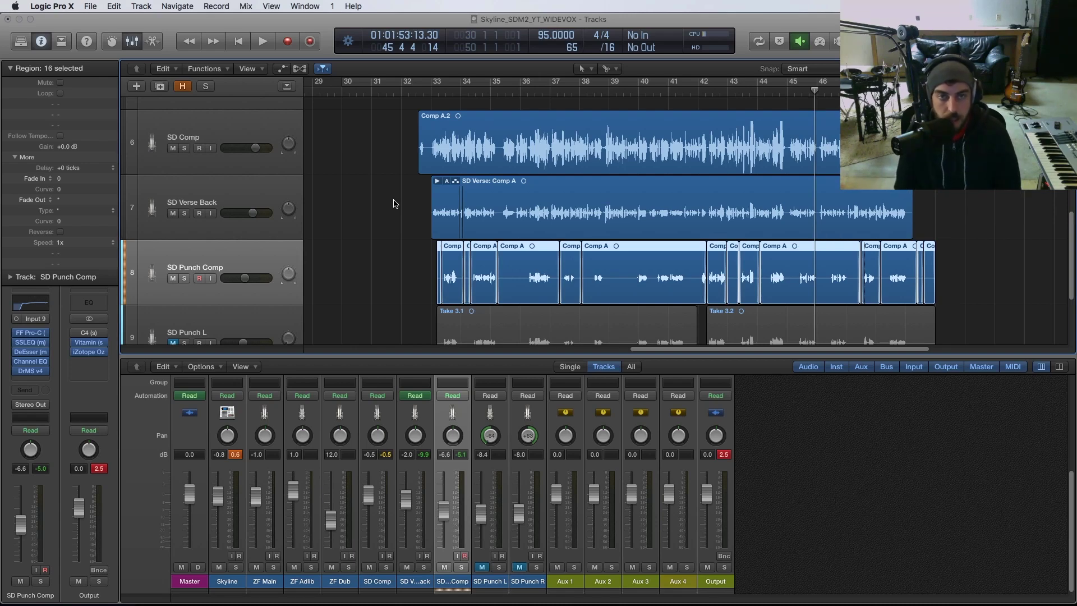
Examine the SD Punch Comp regions and channel strip against the muted SD Punch L and SD Punch R takes.
scroll(389, 205, "down", 1)
left_click_drag(351, 265, 962, 269)
left_click(316, 222)
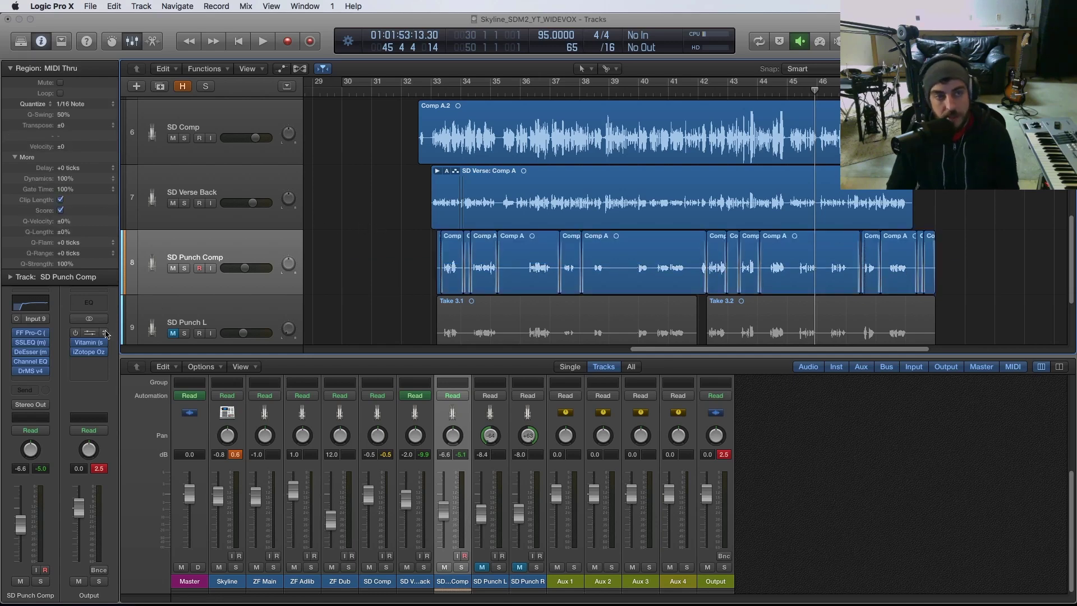
scroll(348, 254, "down", 3)
scroll(348, 254, "down", 3)
left_click(224, 282)
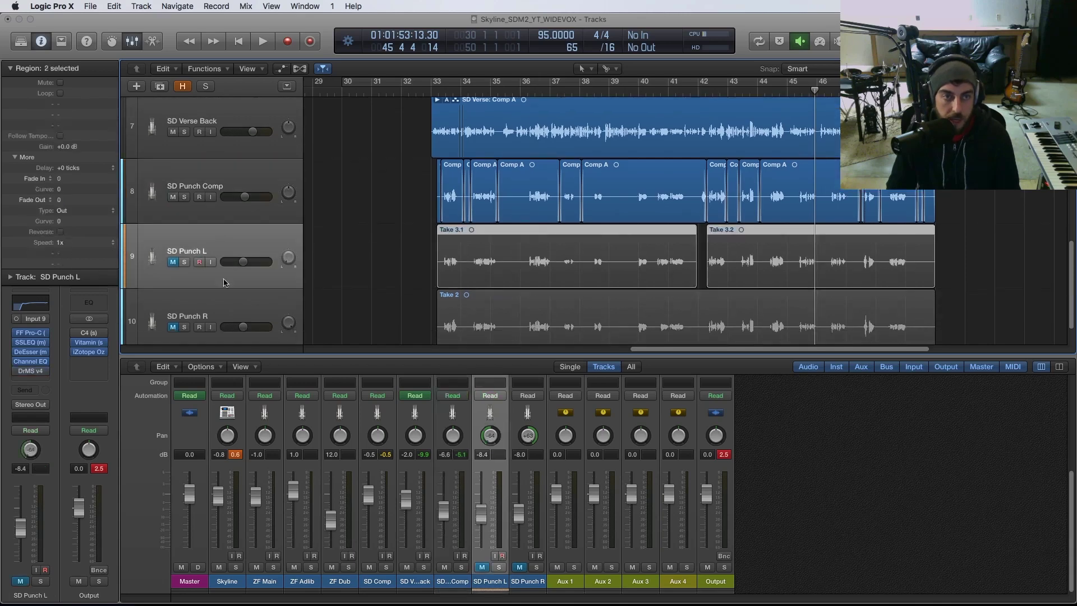
scroll(226, 313, "down", 1)
left_click(387, 223)
left_click(247, 288)
left_click(252, 263)
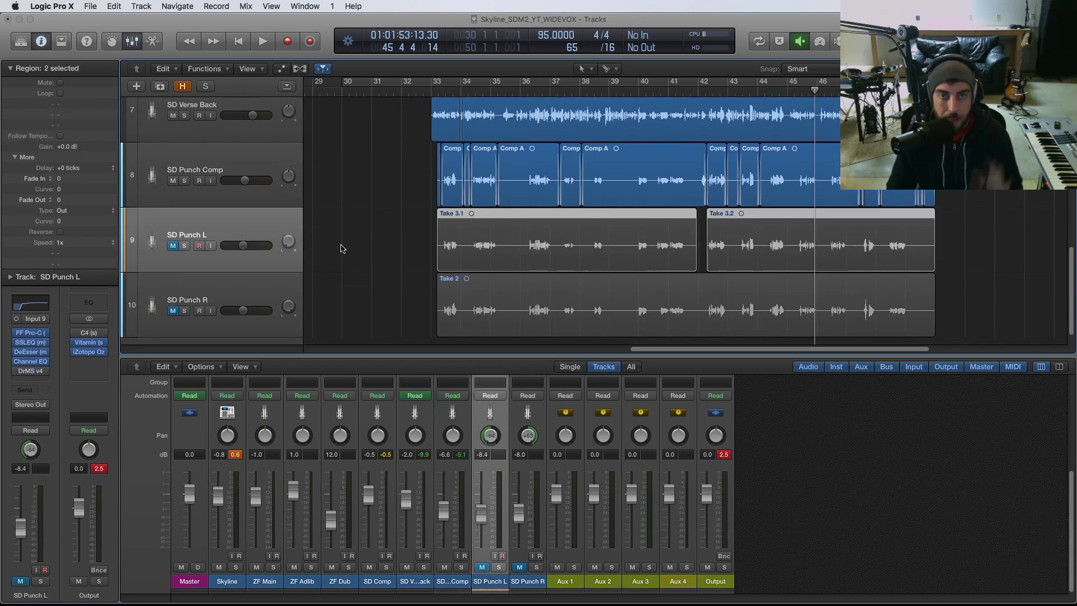
scroll(369, 244, "up", 1)
scroll(364, 237, "up", 5)
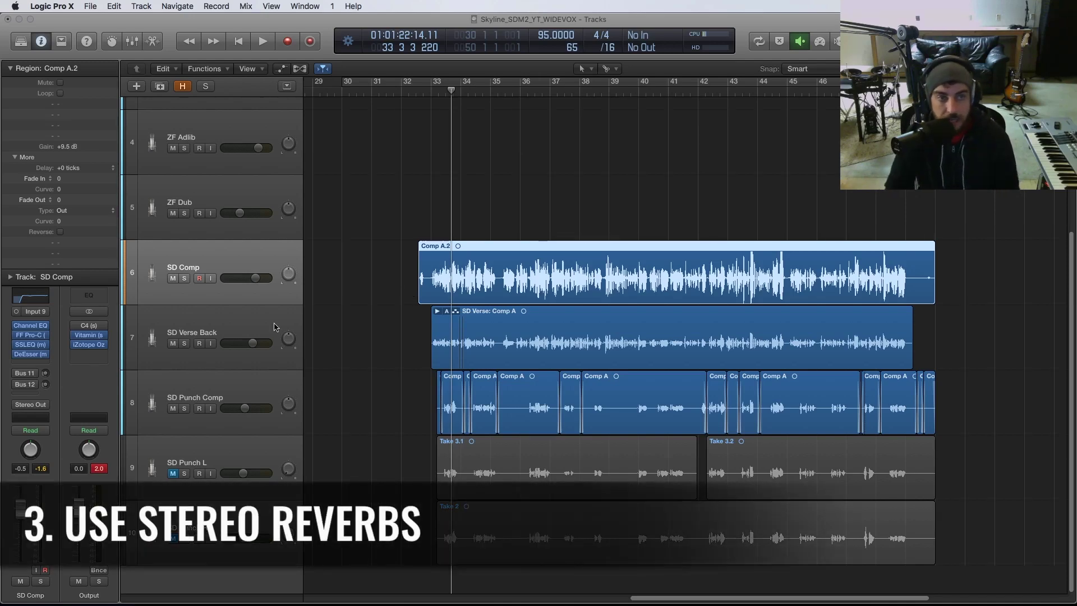
Follow SD Comp's Bus 11 send to Aux 2, open its TR CSR HI reverb, and move the window over the track area.
left_click(24, 372)
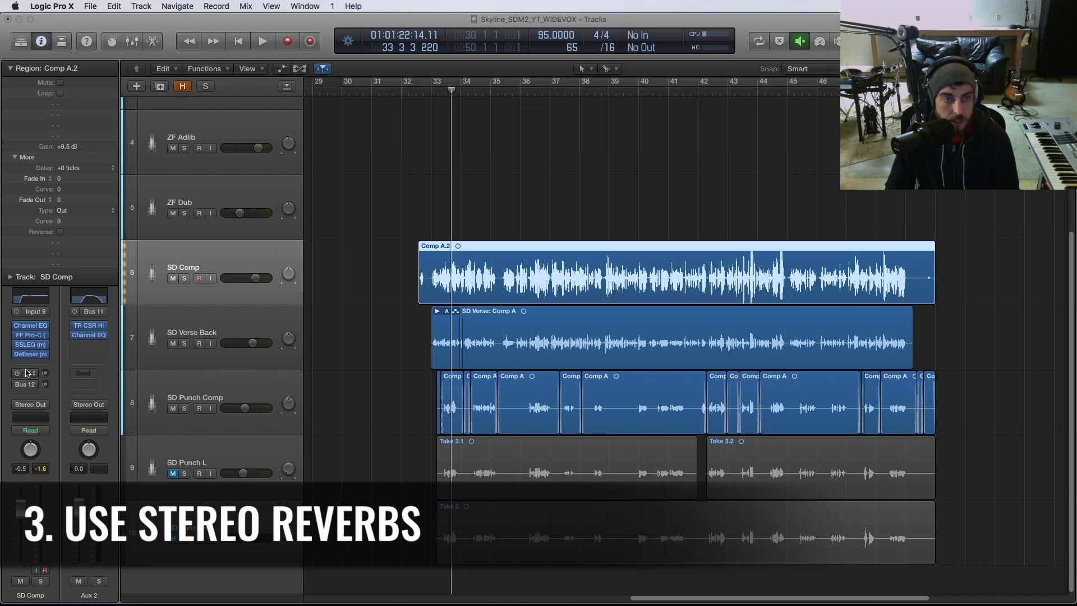
left_click(12, 68)
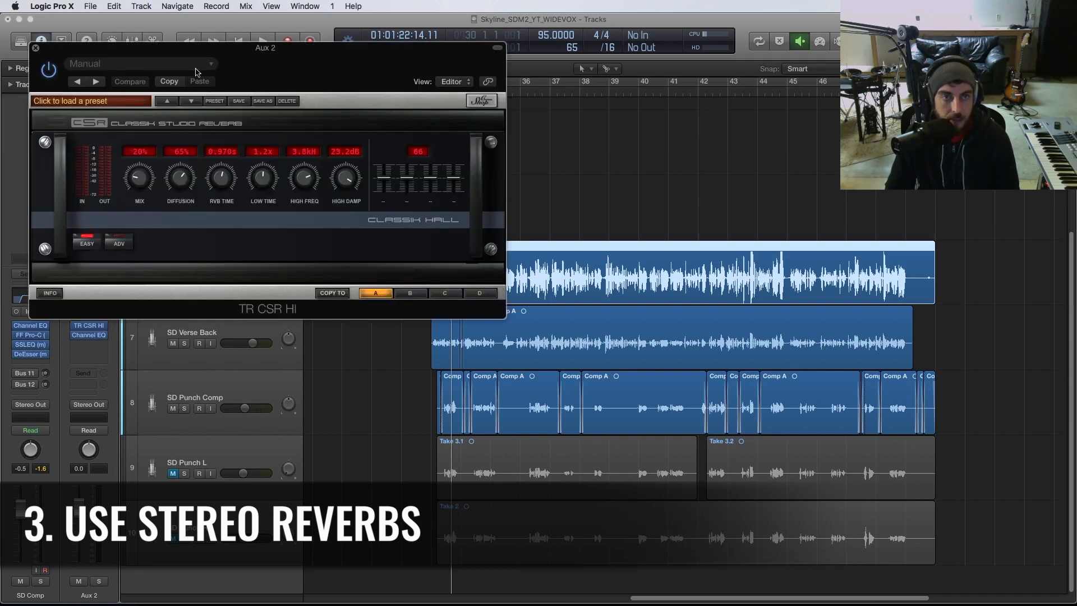
left_click_drag(198, 64, 614, 200)
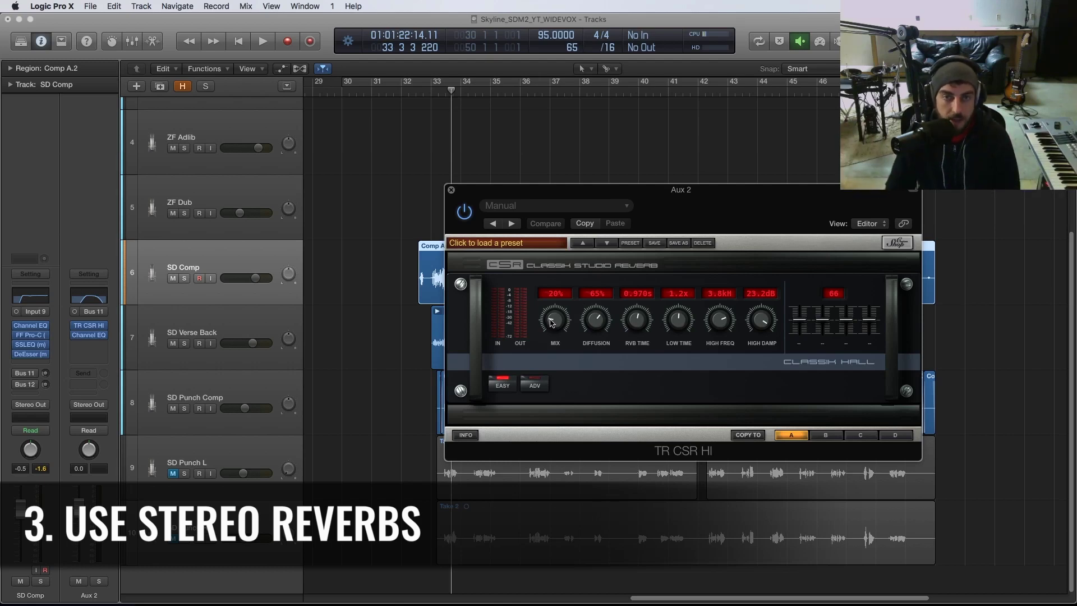
Solo SD Comp and play it from bar 32, bypassing and re-enabling the Aux 2 reverb to compare the sound.
left_click(184, 279)
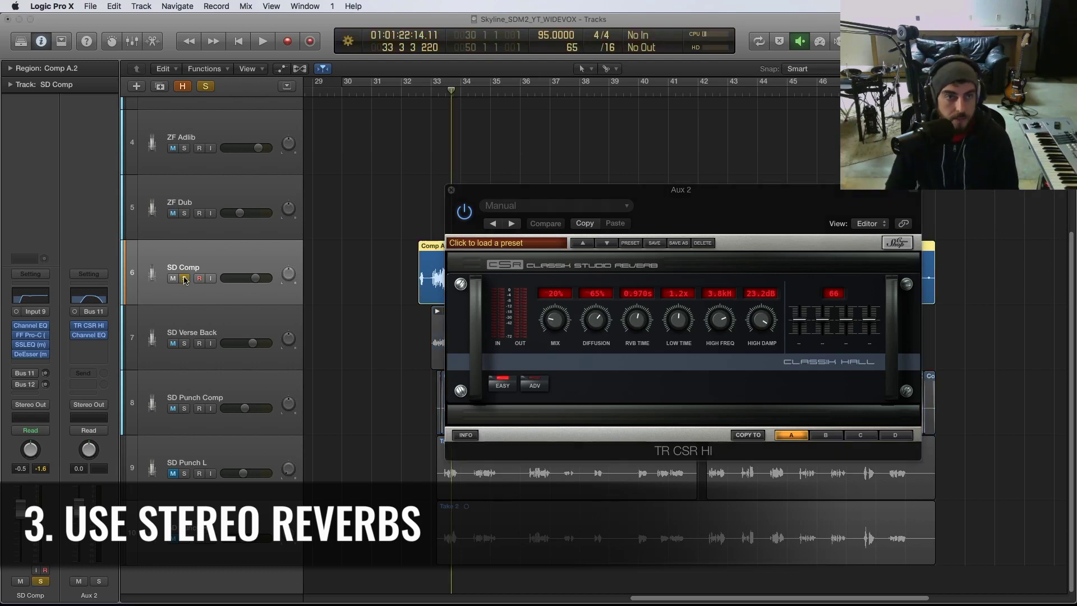
left_click(420, 91)
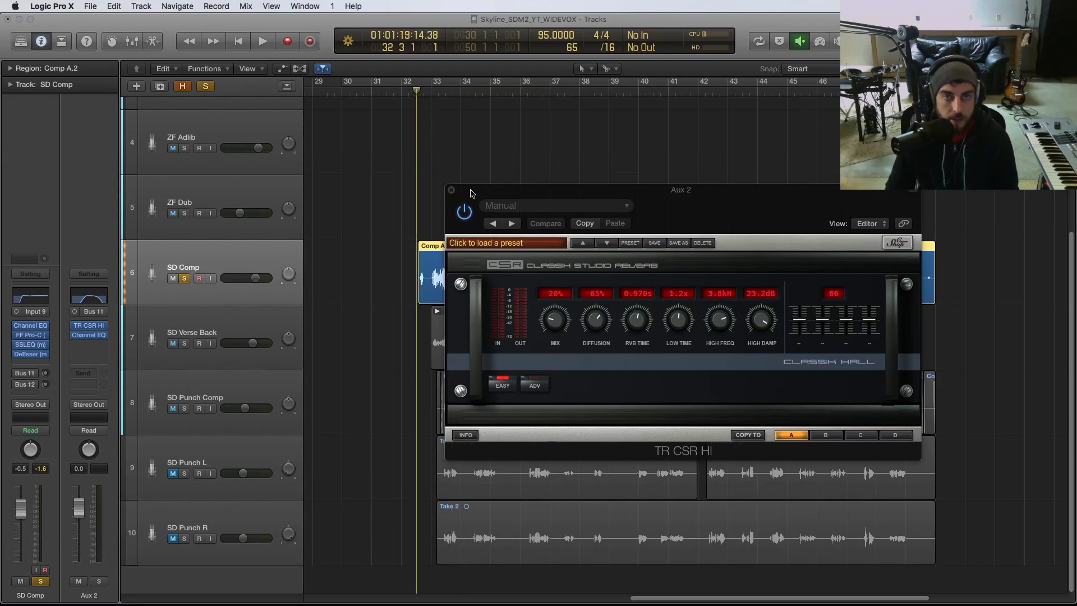
left_click_drag(470, 194, 545, 194)
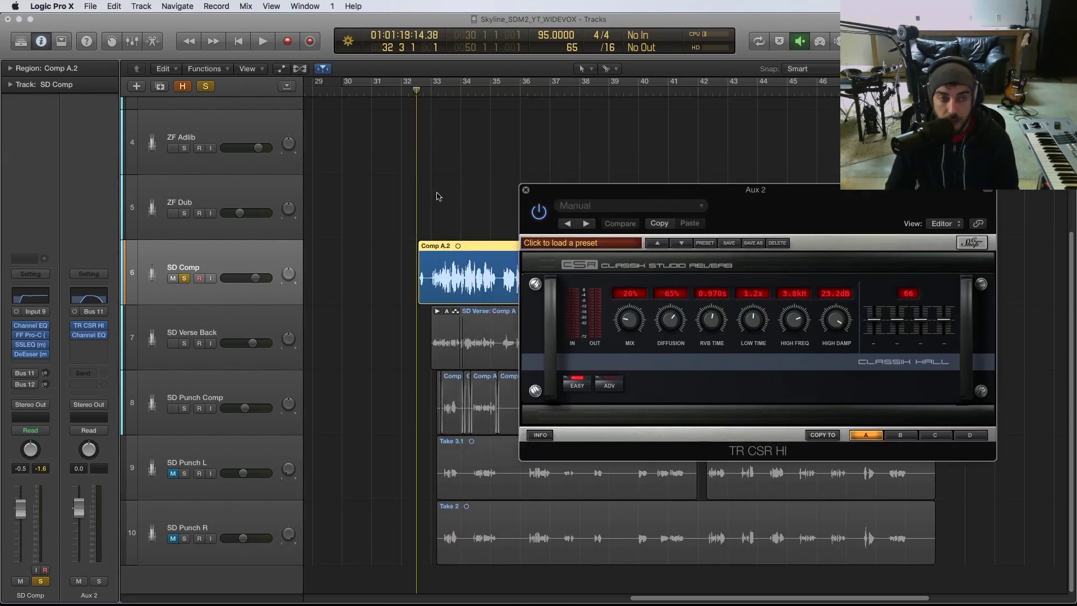
key("space")
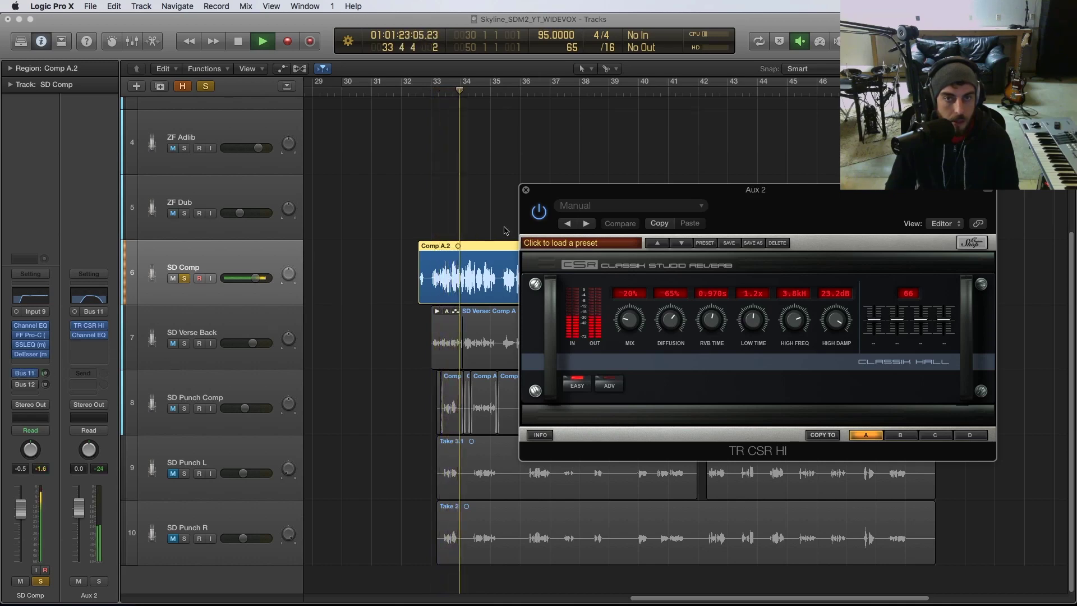
left_click(540, 213)
left_click(539, 213)
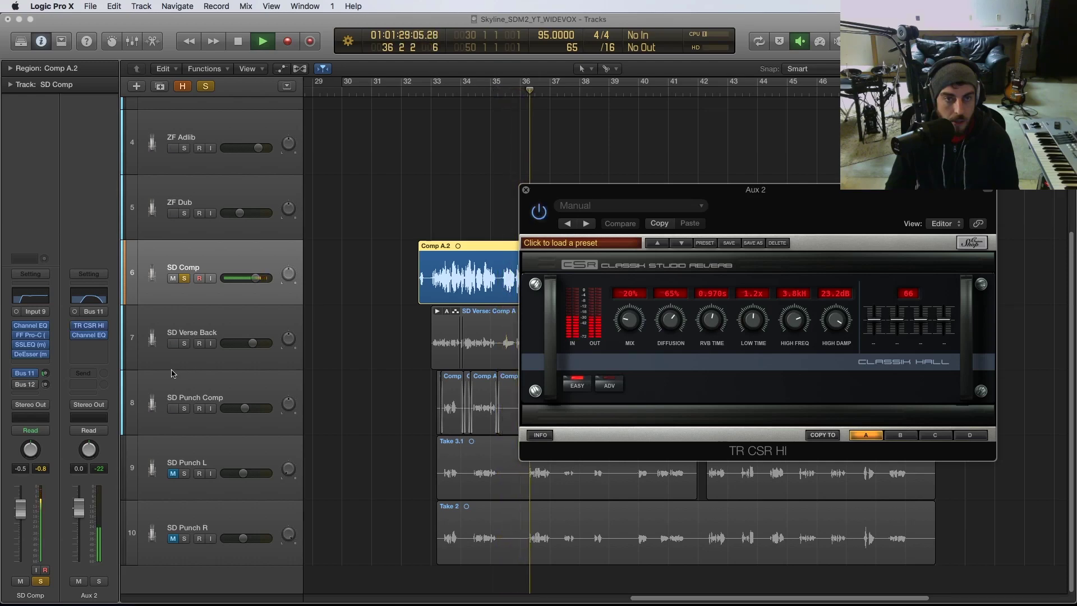
Add SD Verse Back and SD Punch Comp to the solo, compare the vocals with the reverb bypassed and active, and stop playback.
left_click(184, 343)
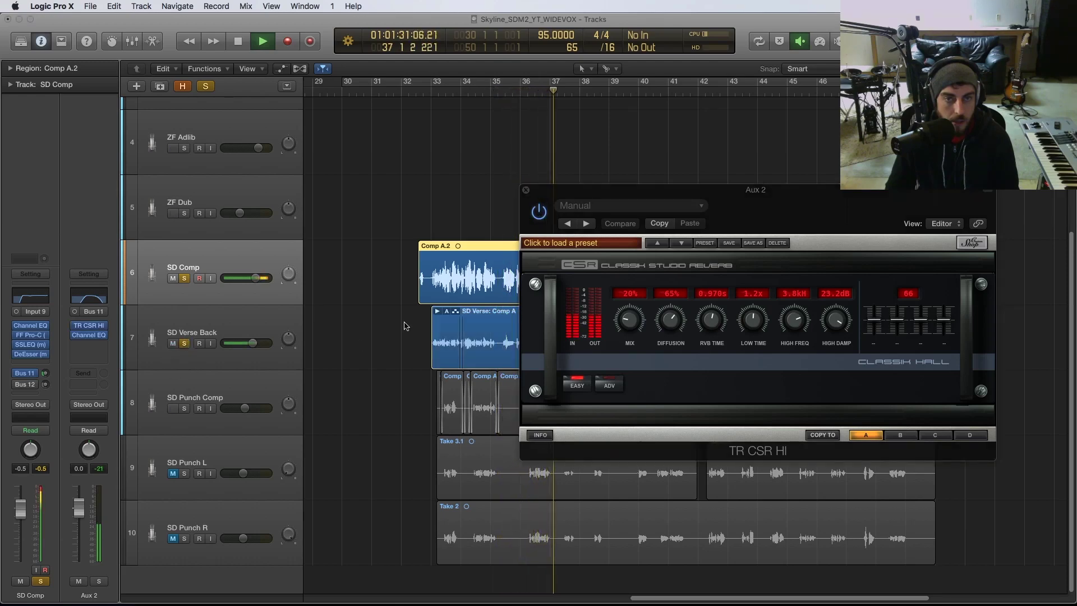
left_click(183, 408)
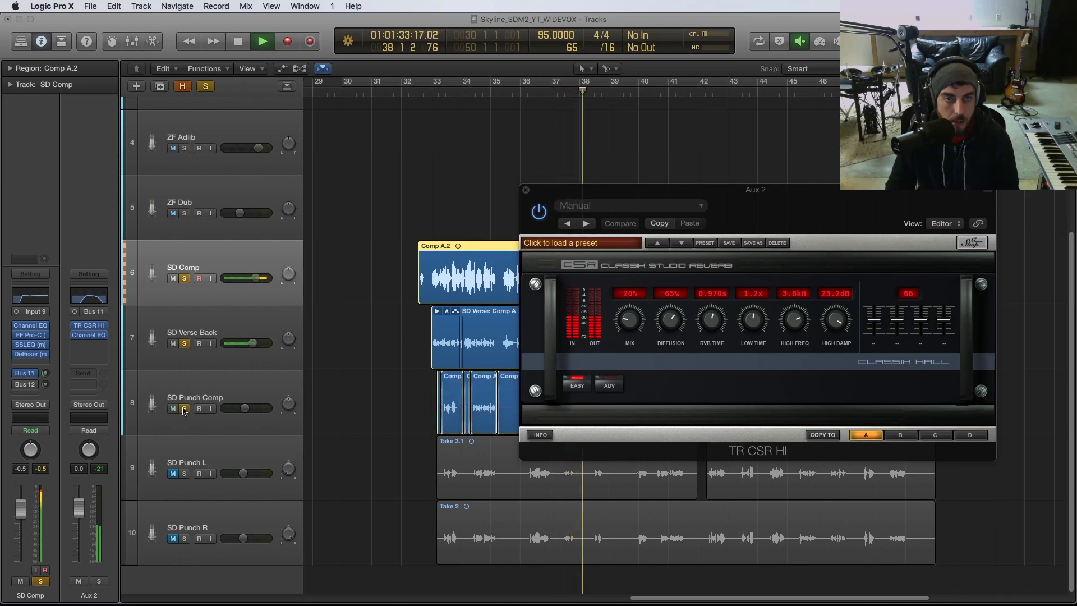
left_click(538, 213)
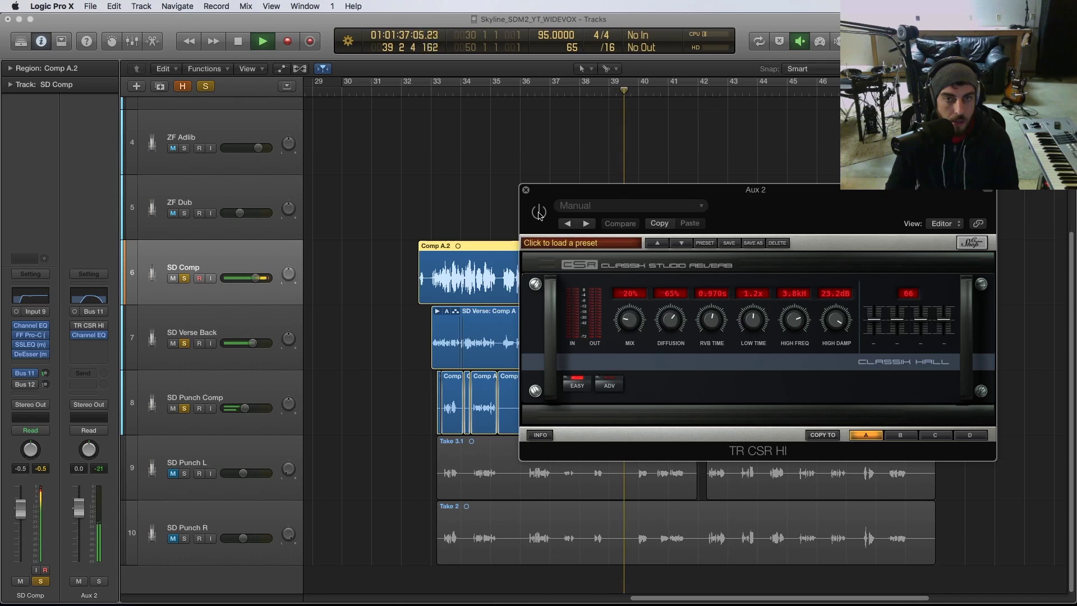
left_click(538, 213)
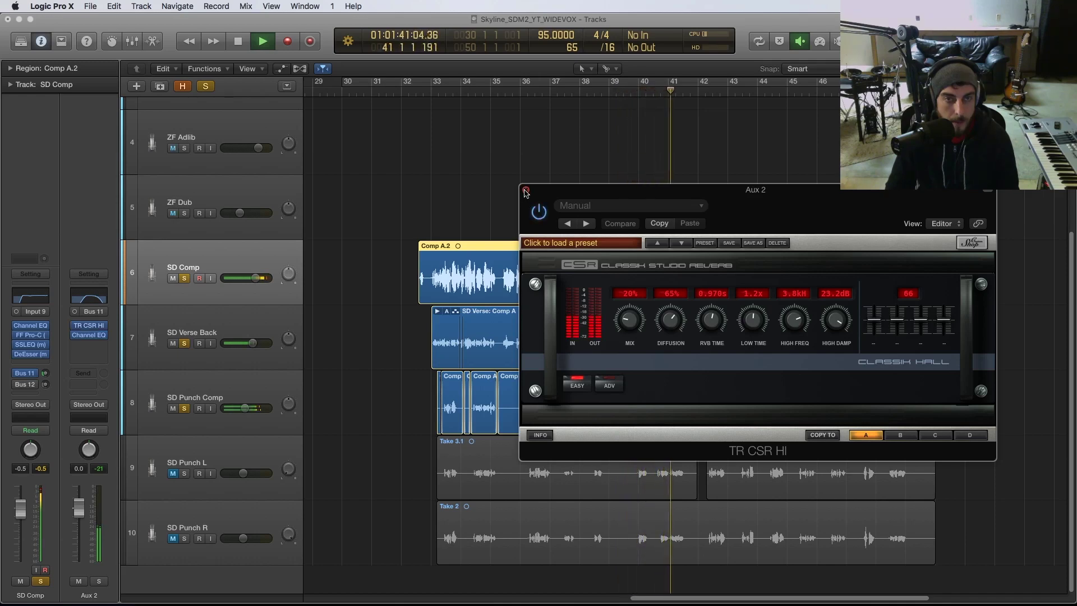
left_click_drag(530, 192, 472, 177)
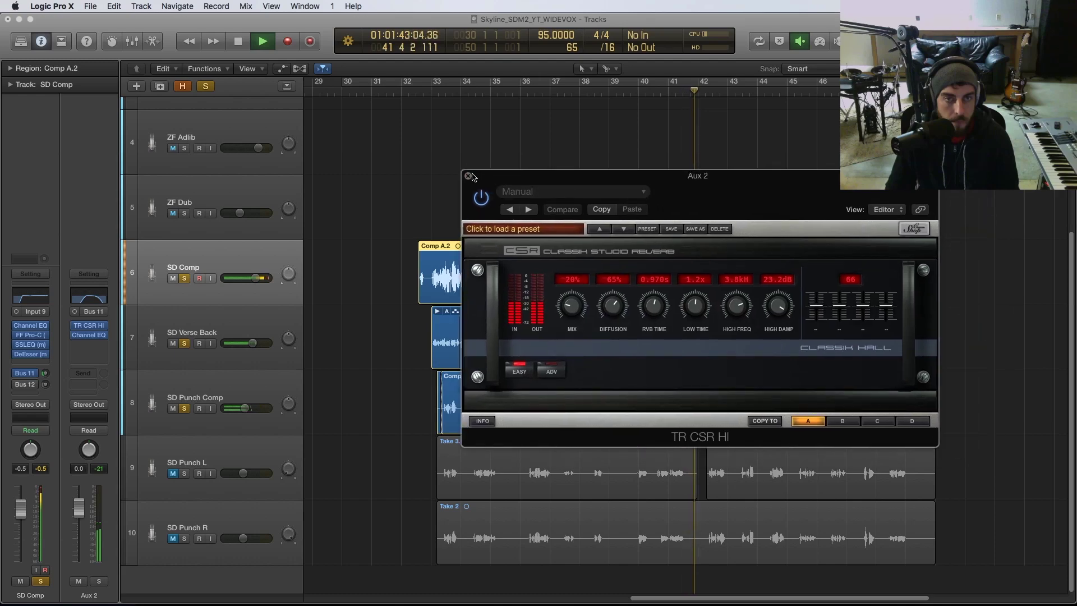
key("space")
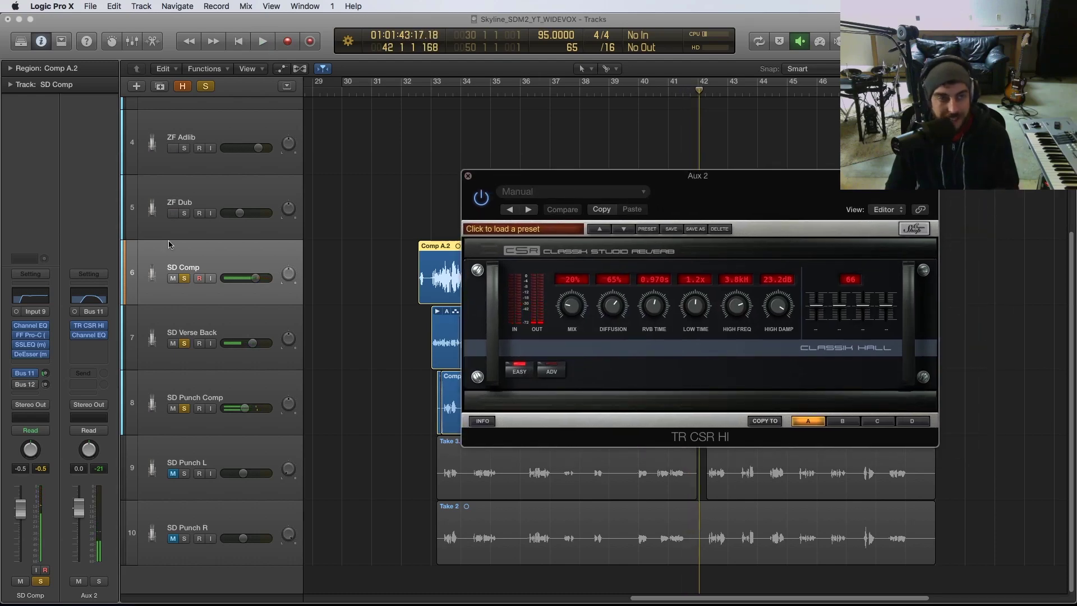
Open the Channel EQ on Aux 2 to examine its low and high cuts, and close both plug-in windows.
left_click(94, 300)
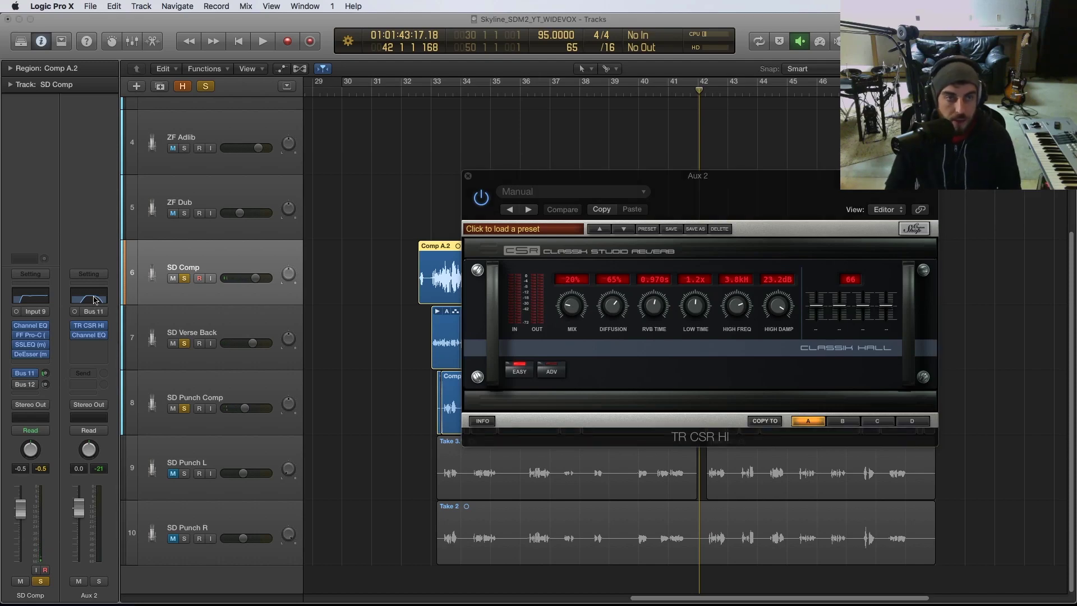
left_click_drag(253, 51, 472, 177)
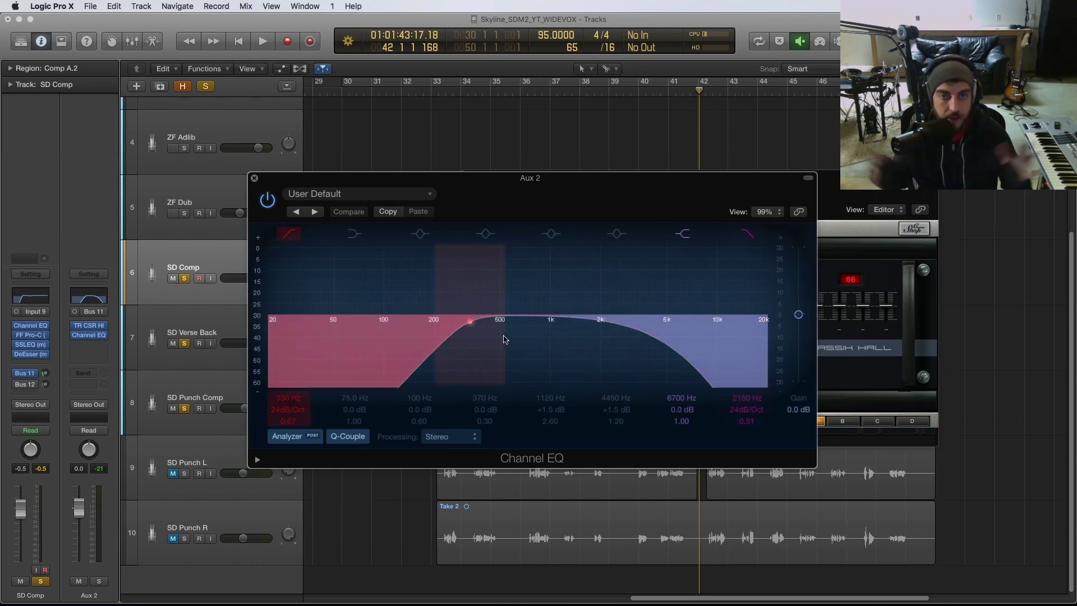
left_click(255, 179)
left_click(464, 179)
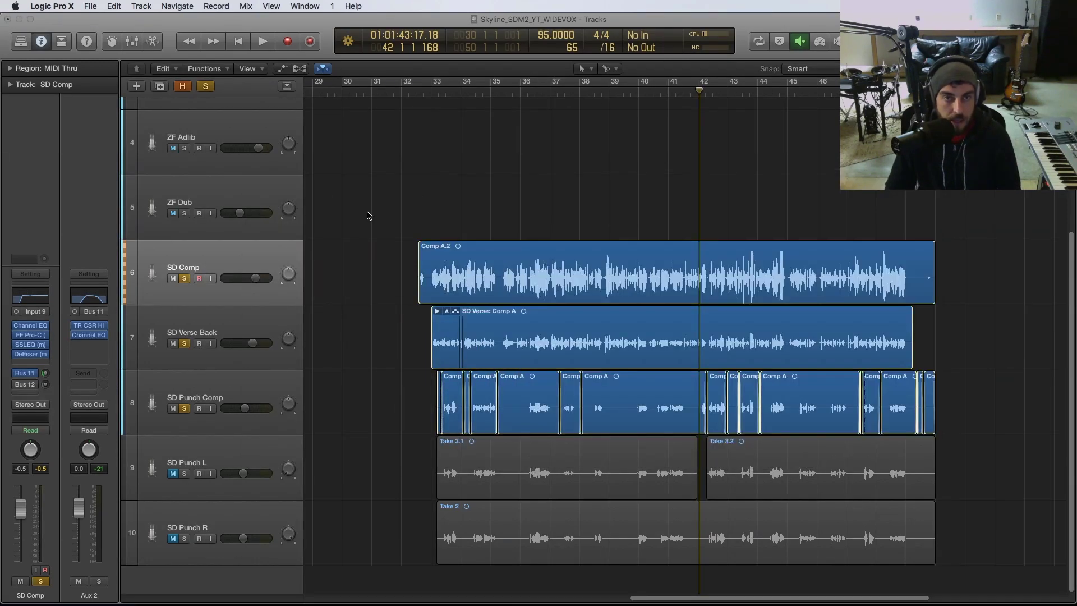
Clear the solo from all tracks.
left_click(183, 278, "alt")
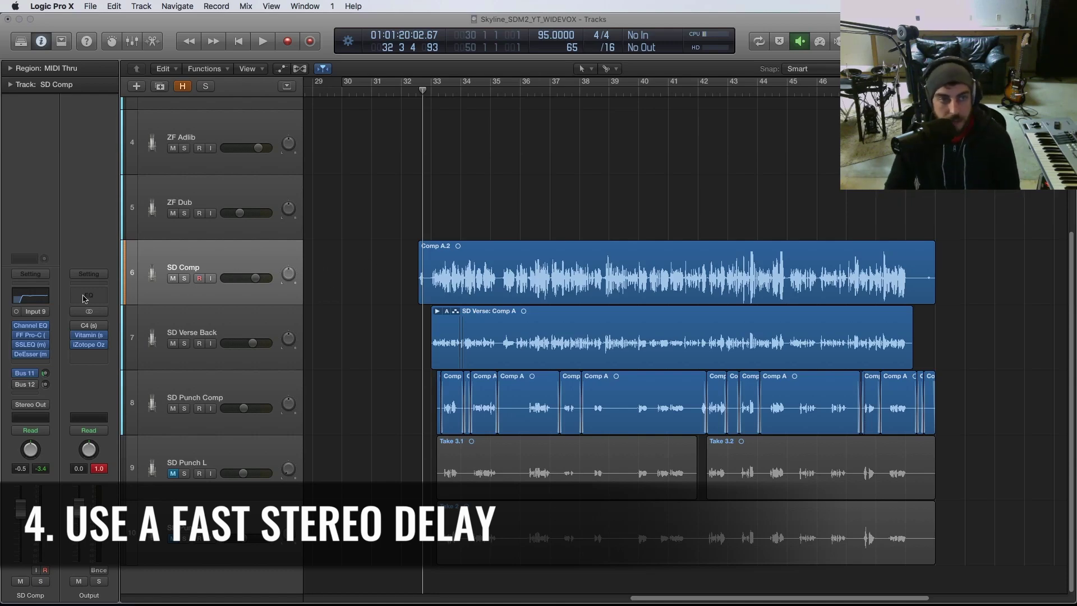
Enable SD Comp's Bus 12 send and open the EchoBoy delay on Aux 3 to examine its settings.
left_click(27, 386)
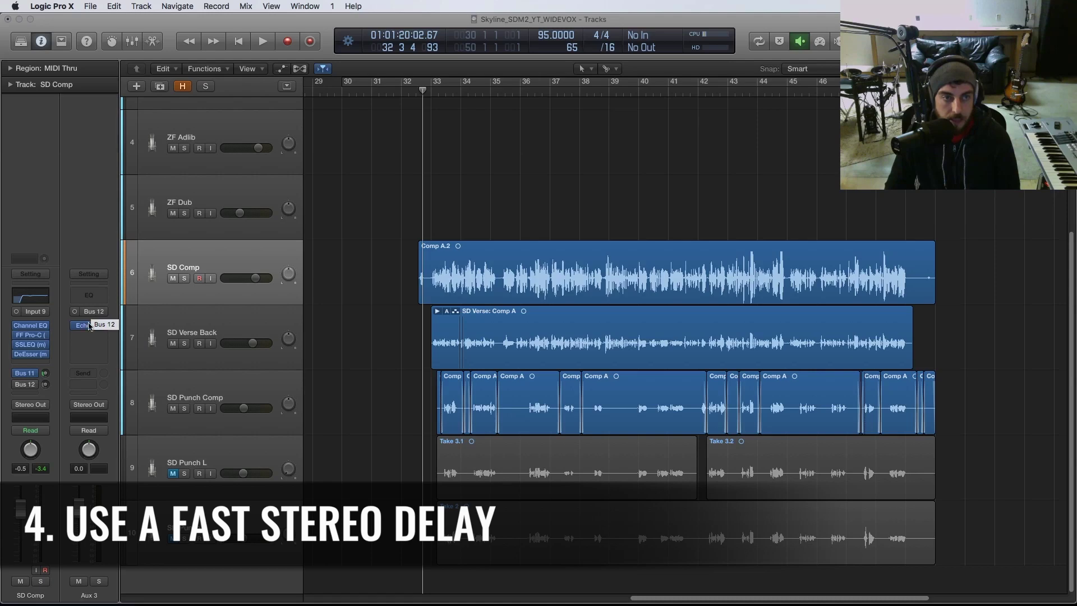
mouse_move(19, 388)
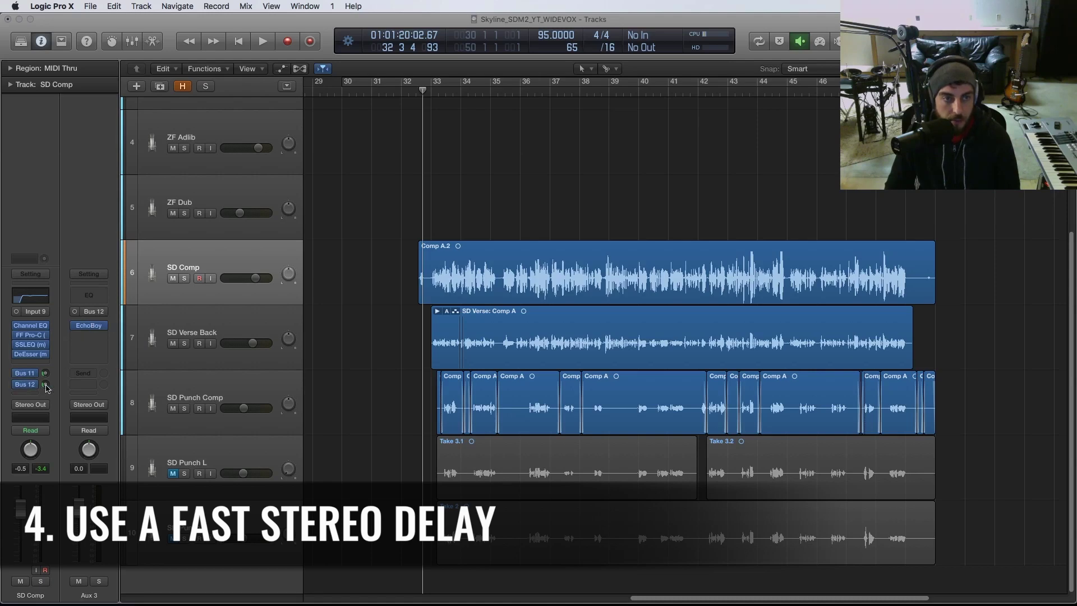
left_click(89, 325)
left_click_drag(189, 47, 650, 280)
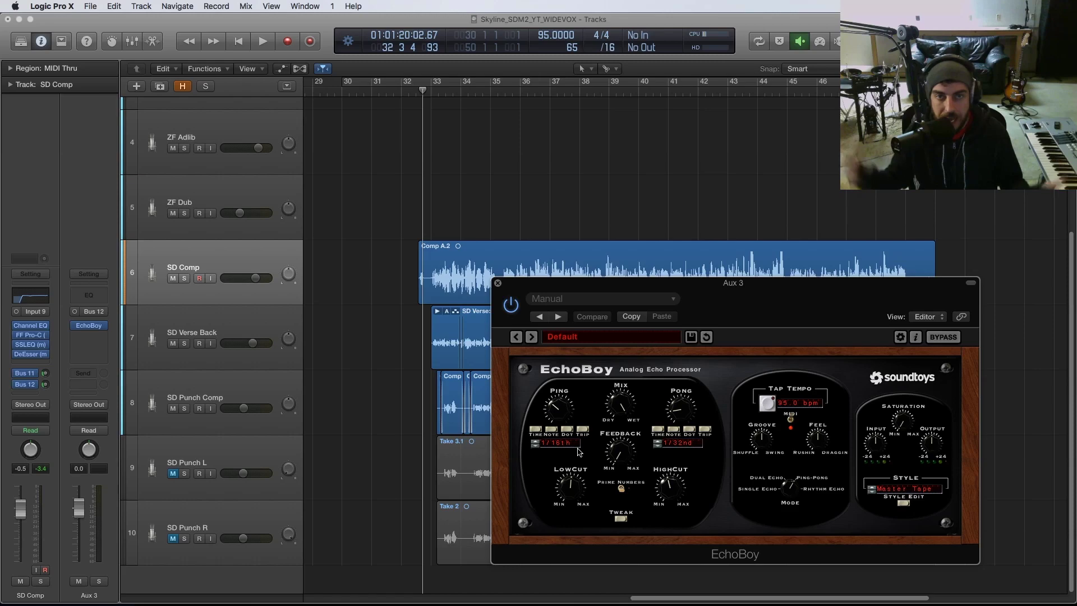
Solo SD Comp and play it to hear the vocal with the EchoBoy delay, then stop playback.
left_click(184, 279)
left_click_drag(526, 296, 614, 223)
key("space")
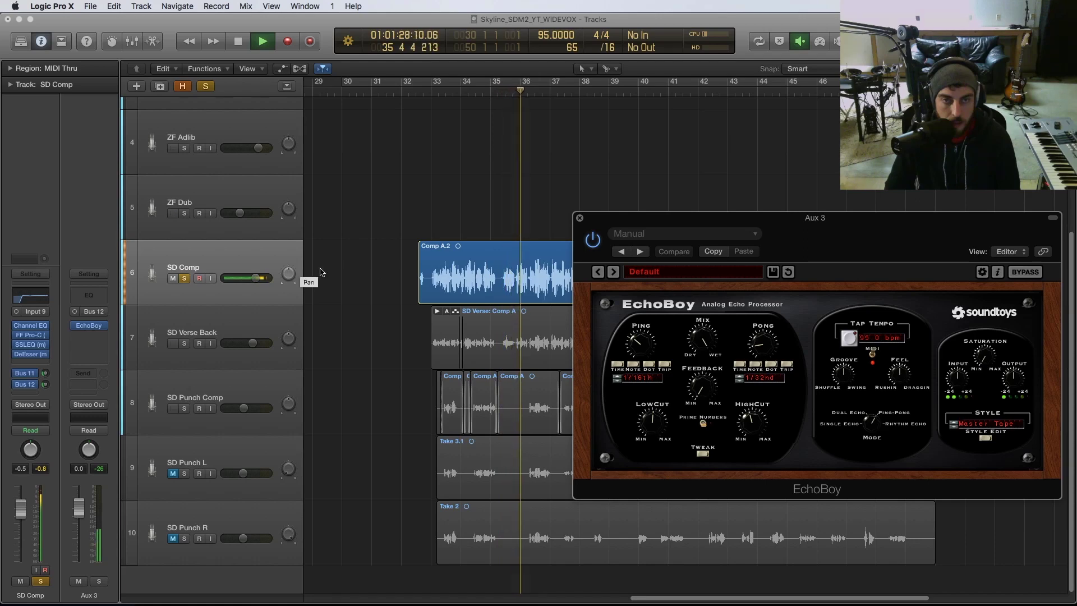
key("space")
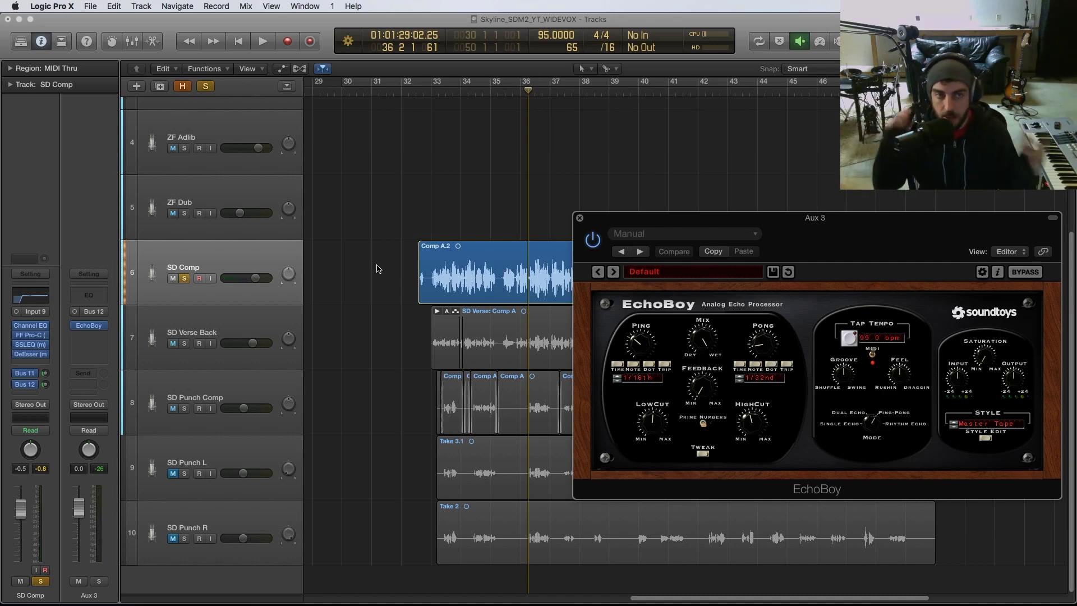
Play the full mix from bar 33, briefly soloing SD Comp to compare the delay, and close the EchoBoy window.
left_click(183, 279)
left_click(431, 91)
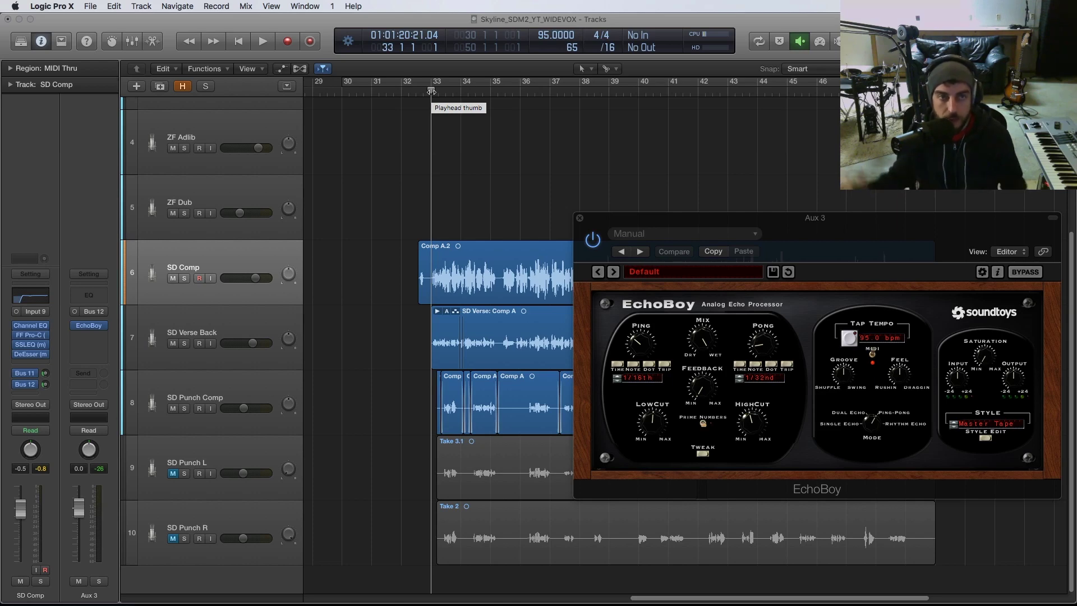
key("space")
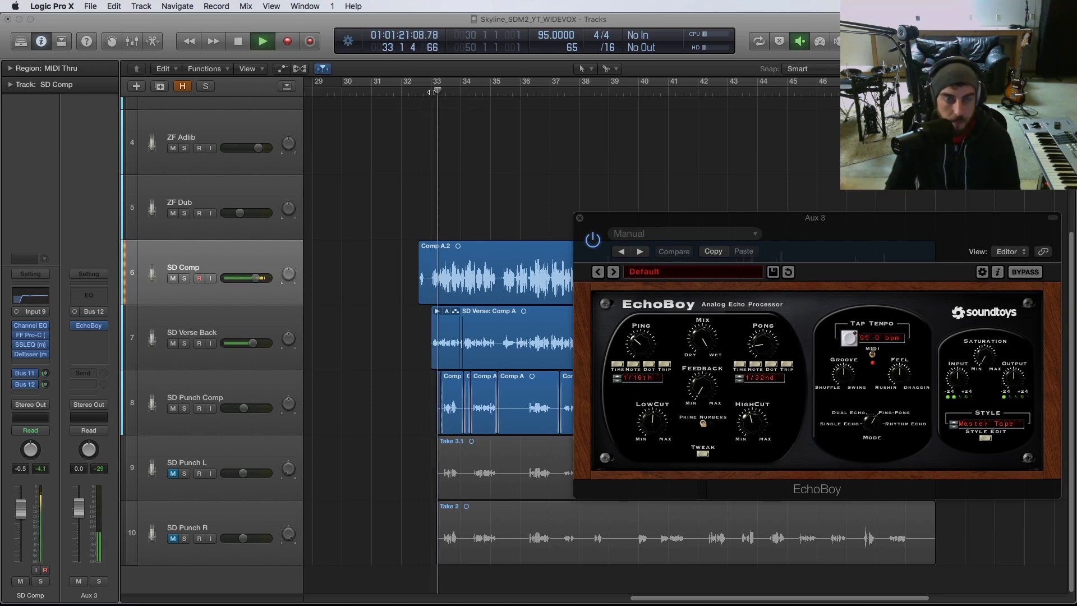
left_click_drag(624, 226, 558, 200)
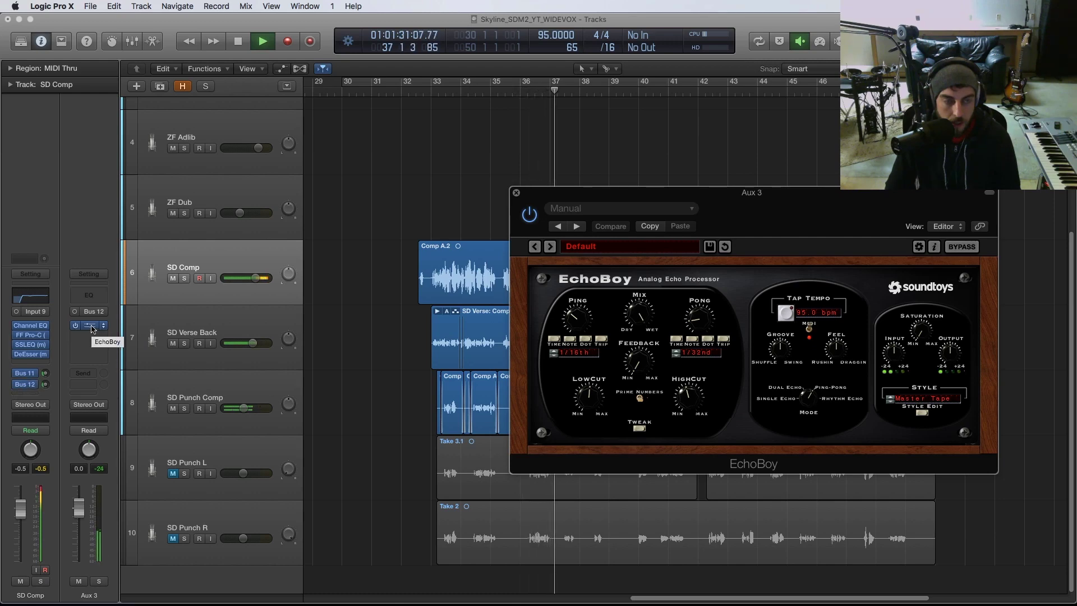
left_click(184, 279)
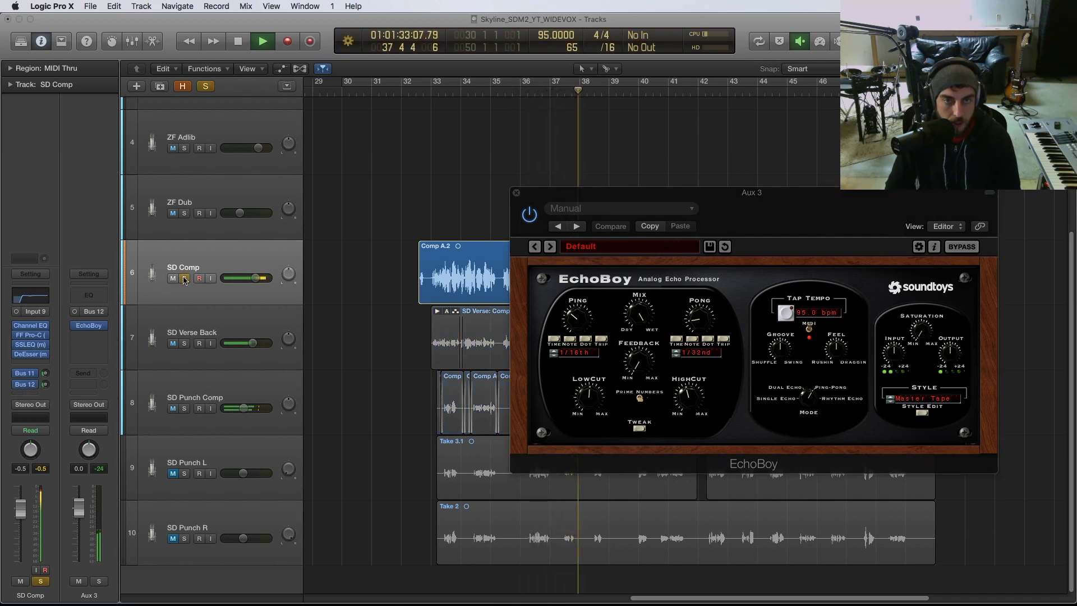
left_click(184, 279)
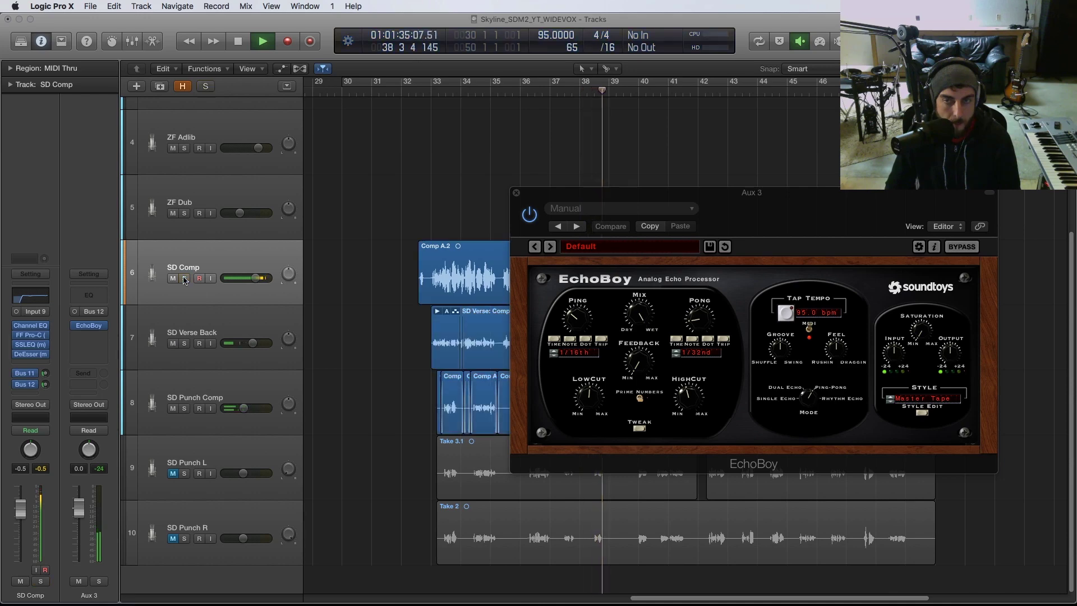
key("space")
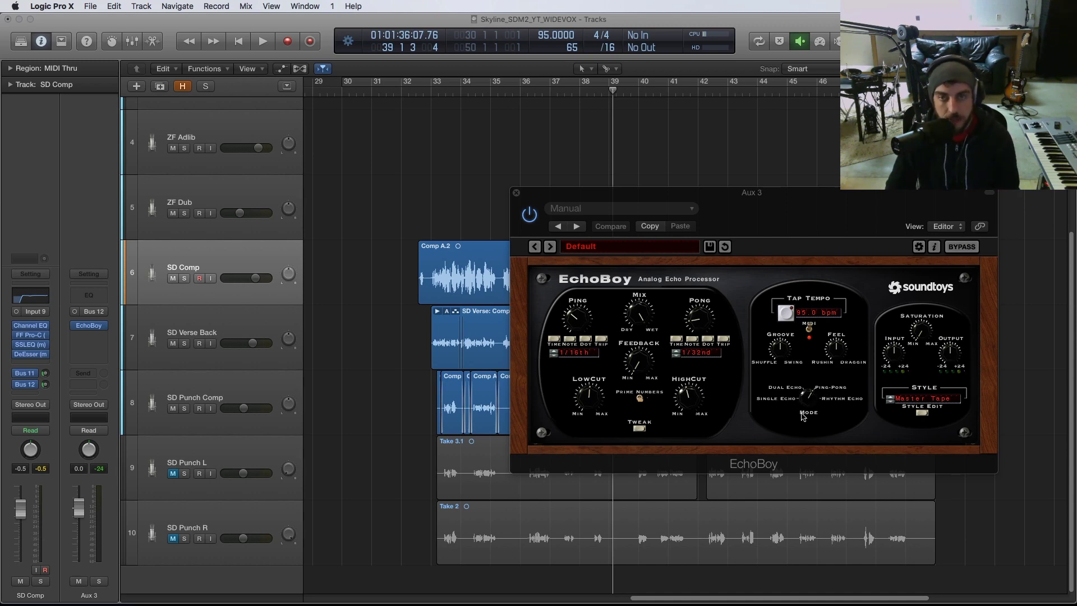
left_click_drag(597, 200, 595, 188)
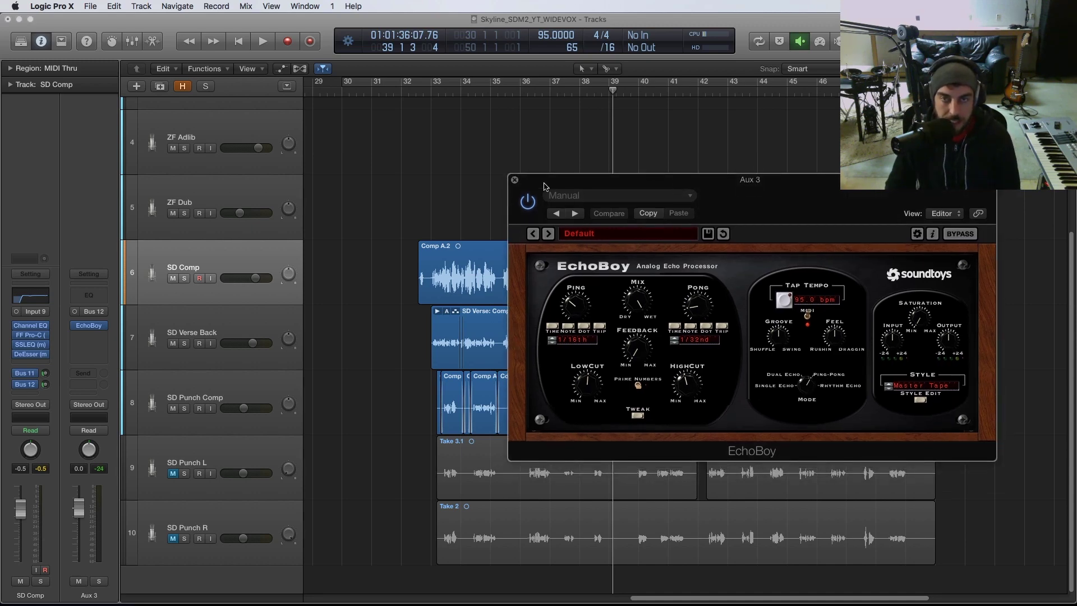
left_click(515, 180)
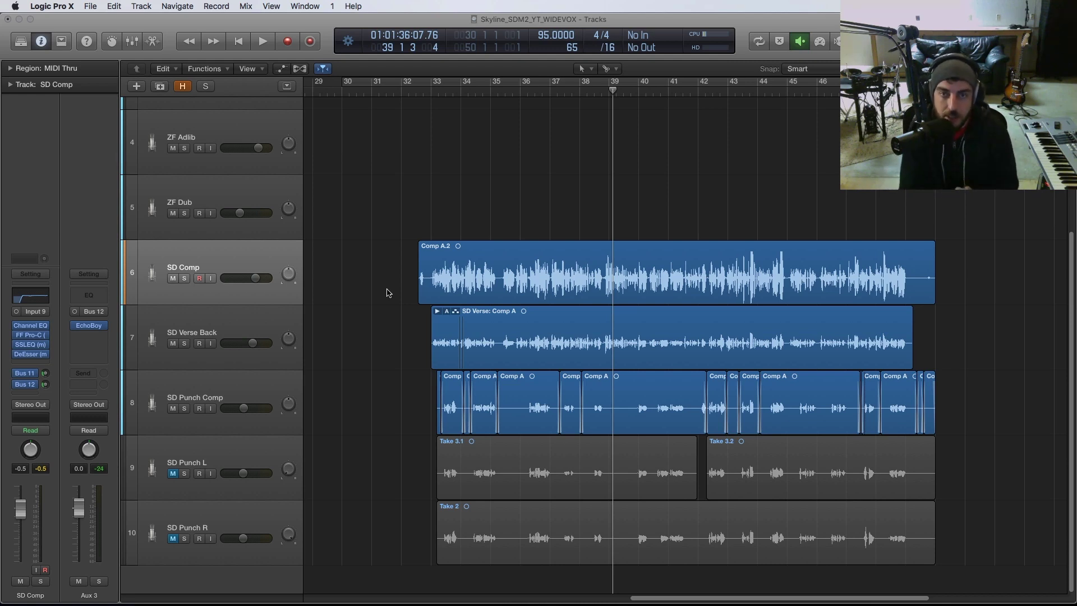
Add a send to Bus 19 on the SD Comp track.
key("space")
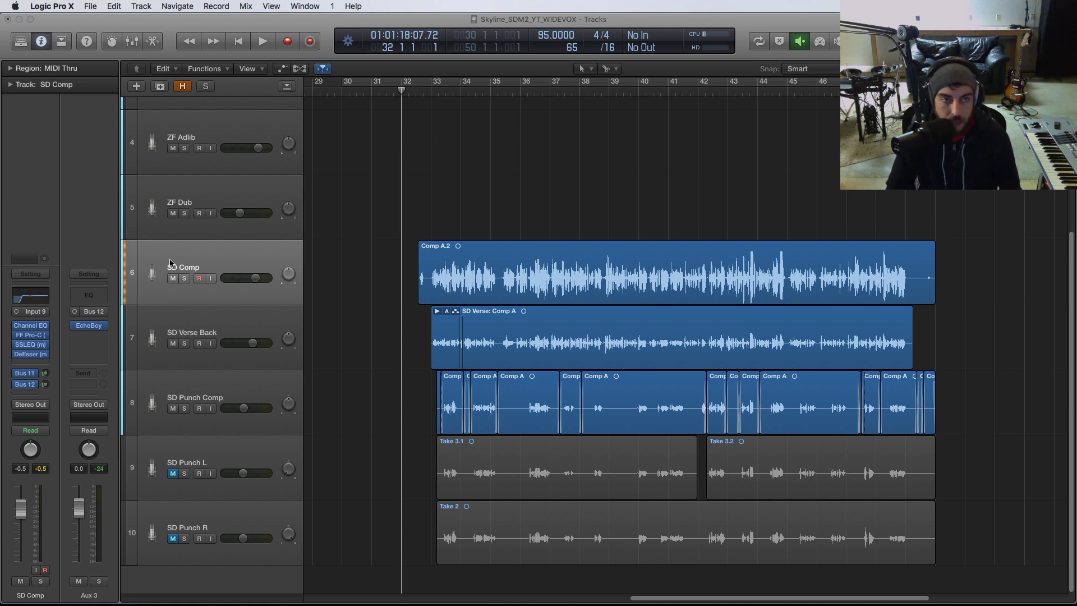
left_click(30, 398)
mouse_move(45, 444)
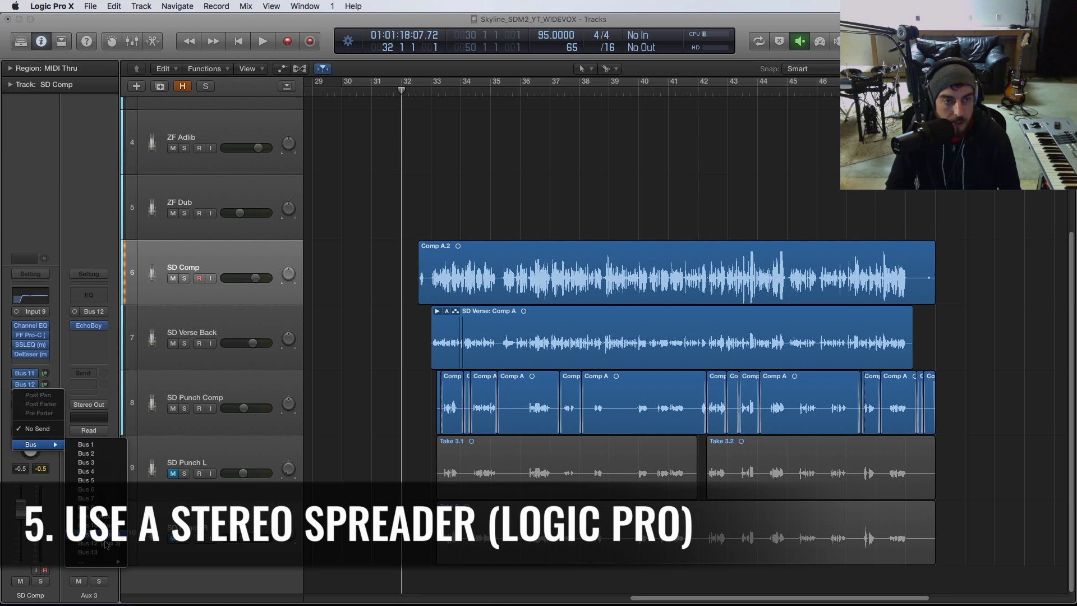
mouse_move(118, 561)
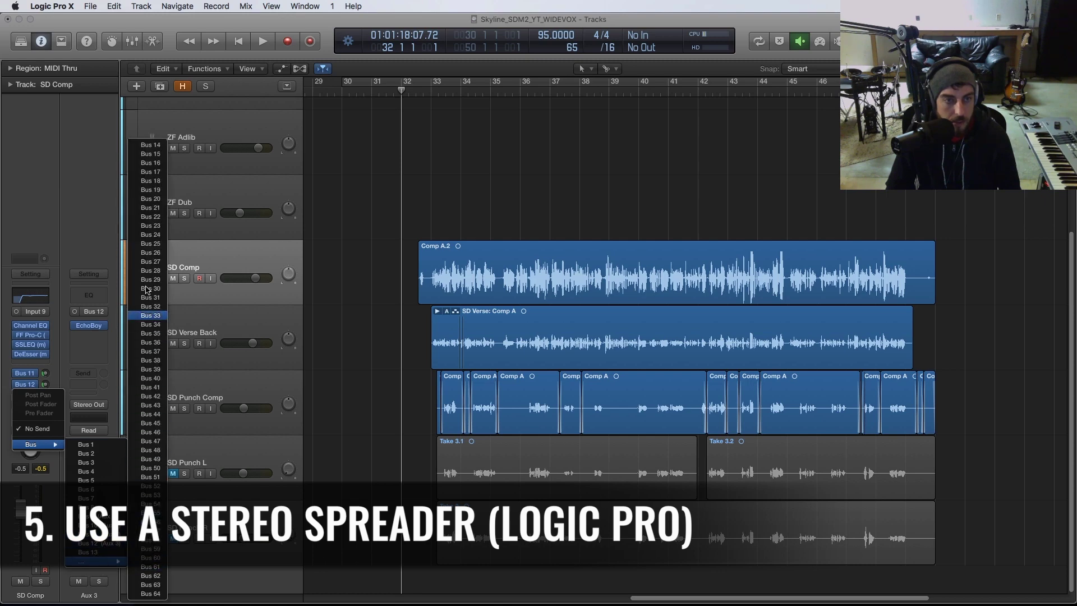
key("Escape")
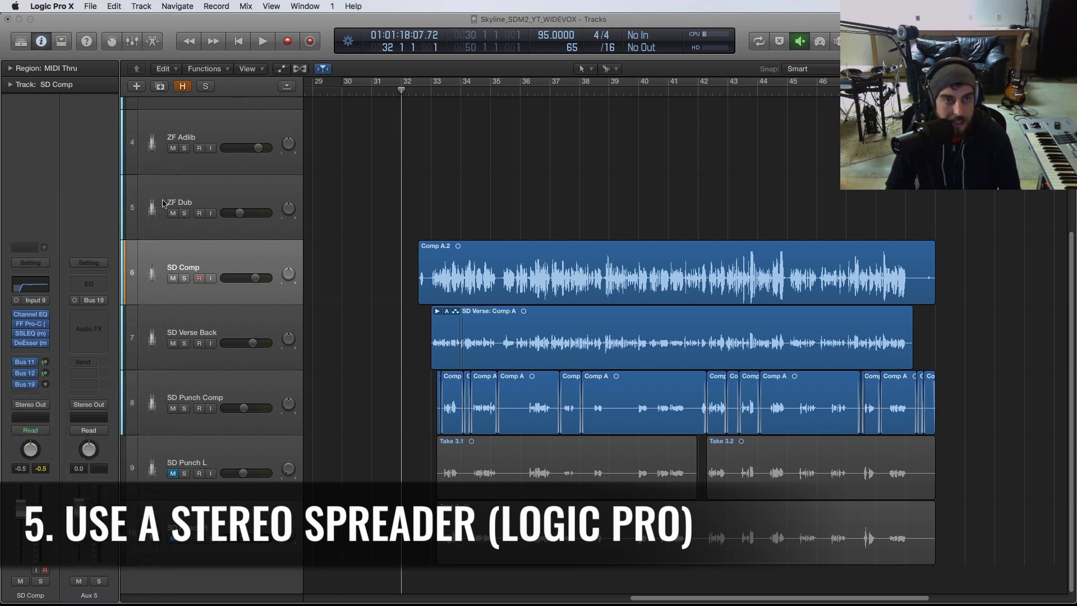
Insert Logic's Stereo Spread plug-in on the Bus 19 return channel, Aux 5.
left_click(103, 323)
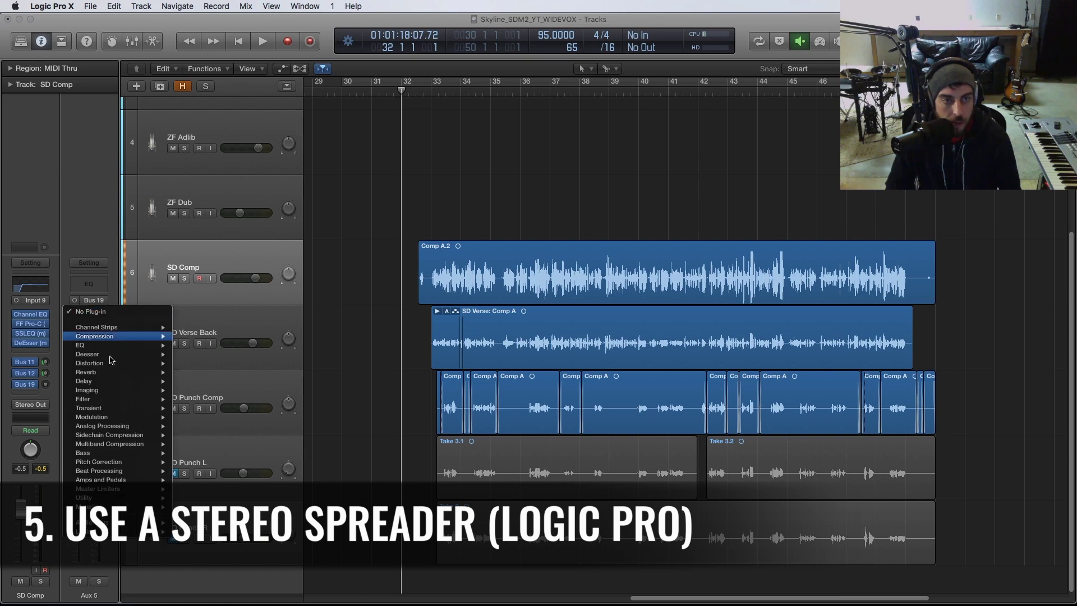
mouse_move(140, 531)
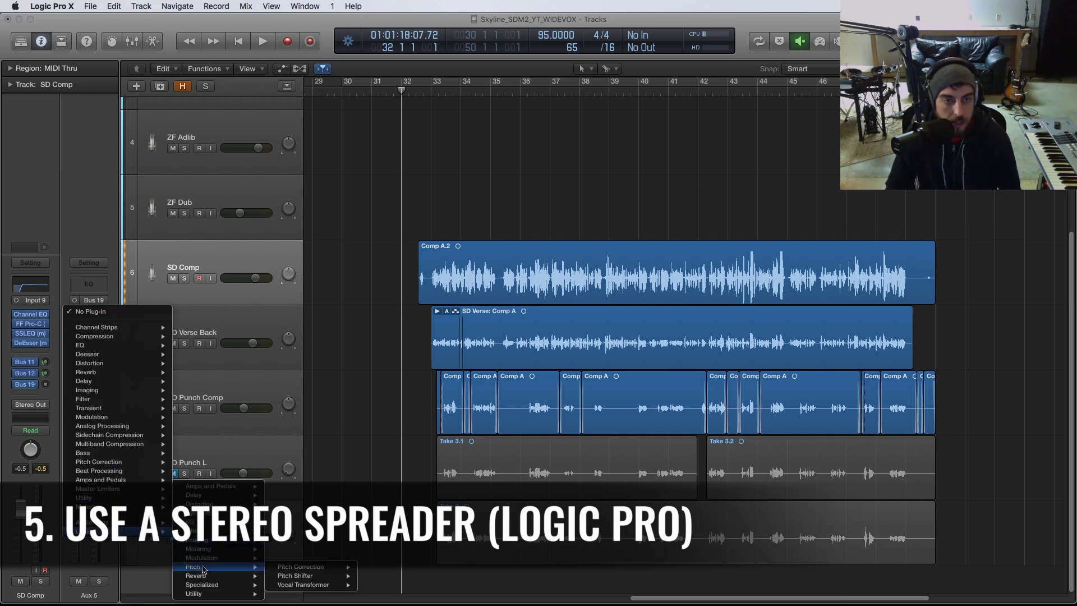
mouse_move(213, 544)
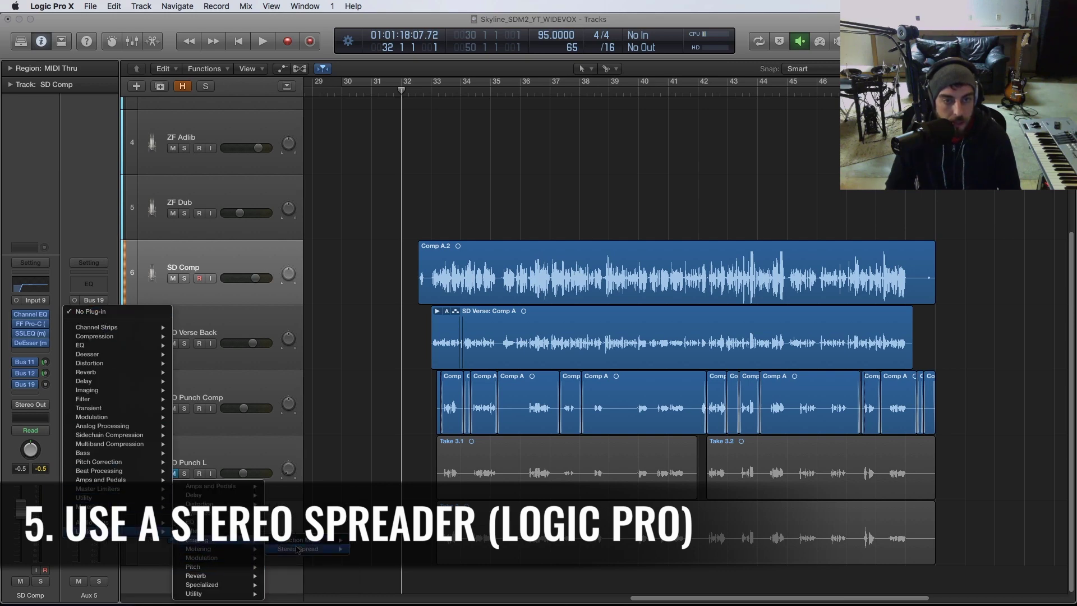
mouse_move(314, 548)
left_click(357, 552)
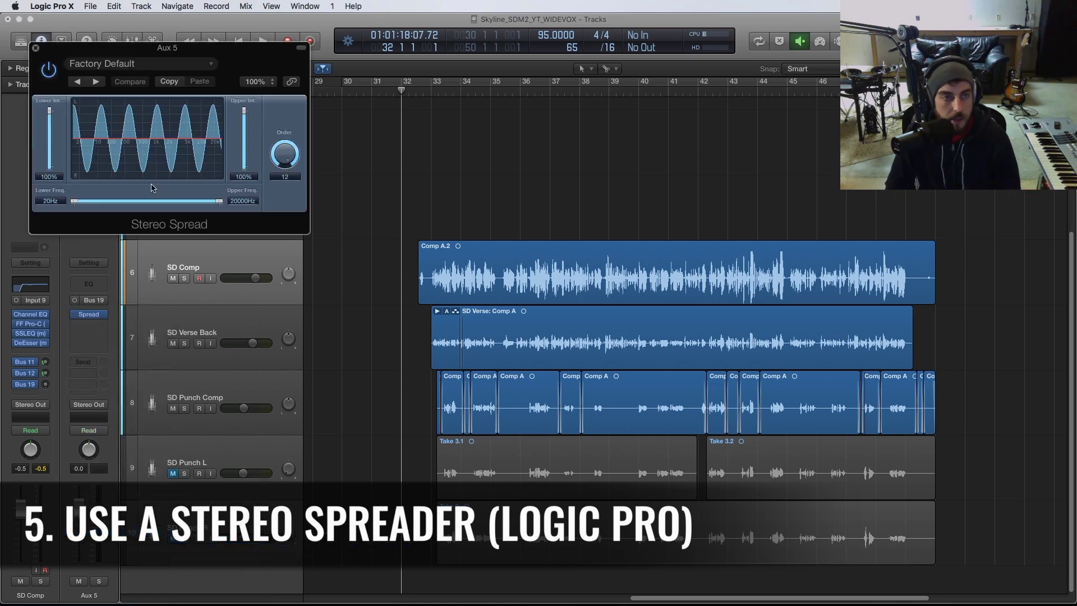
left_click_drag(103, 48, 493, 99)
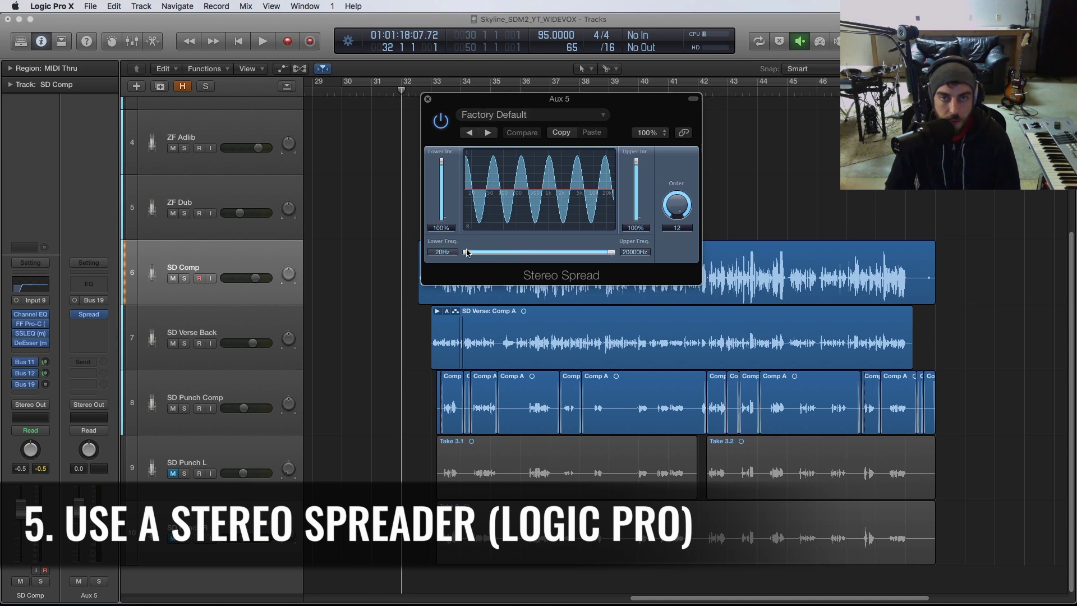
Set the Stereo Spread's lower frequency to 300 Hz.
left_click_drag(467, 256, 521, 254)
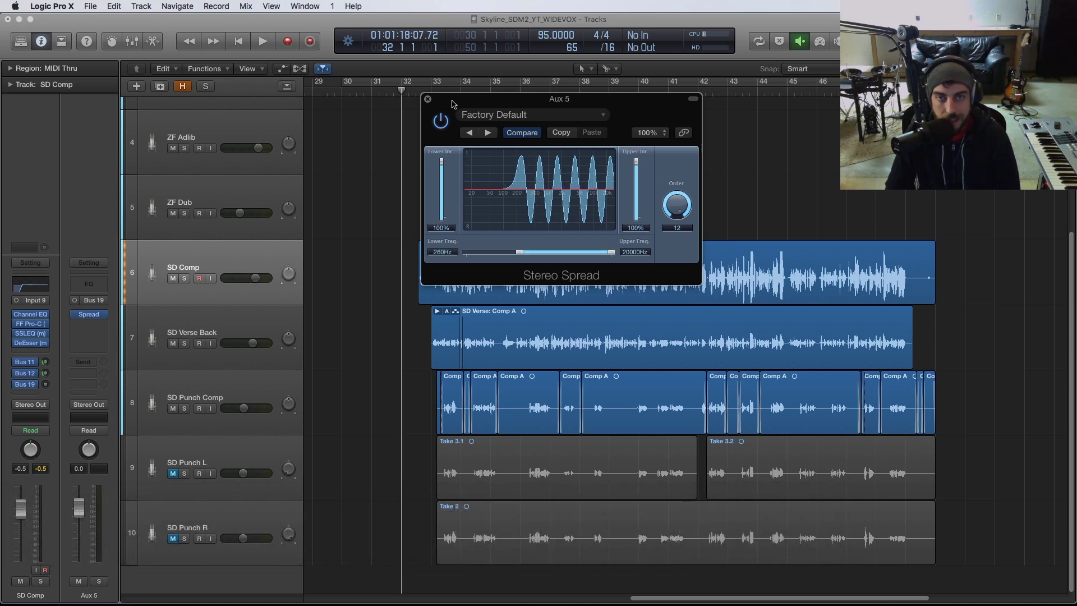
left_click_drag(453, 103, 486, 112)
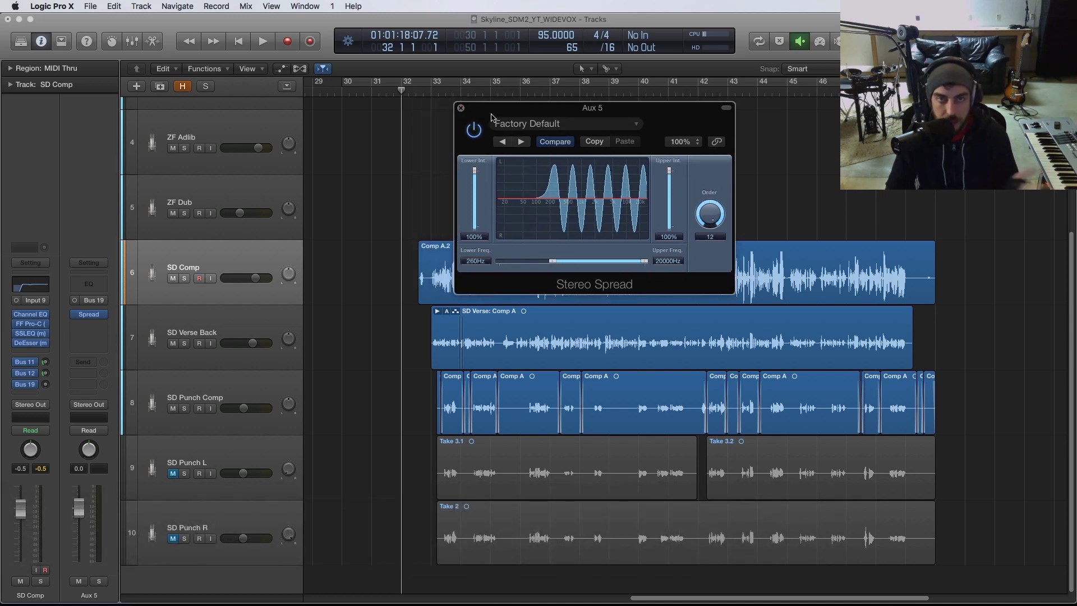
left_click_drag(549, 261, 555, 263)
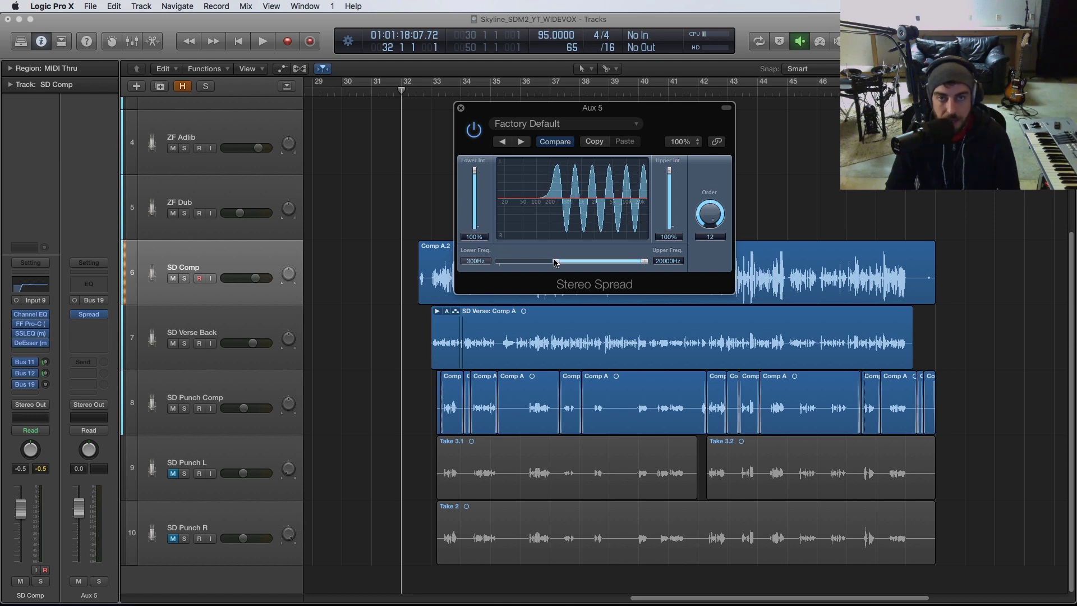
left_click_drag(470, 109, 360, 100)
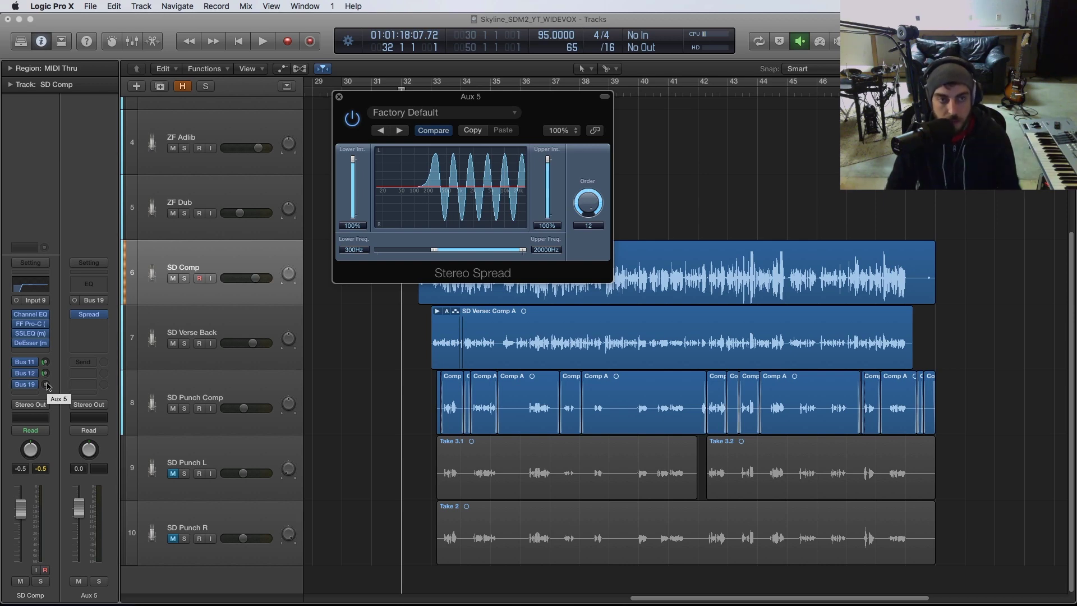
Raise SD Comp's Bus 19 send during playback to blend in the Stereo Spread effect.
key("space")
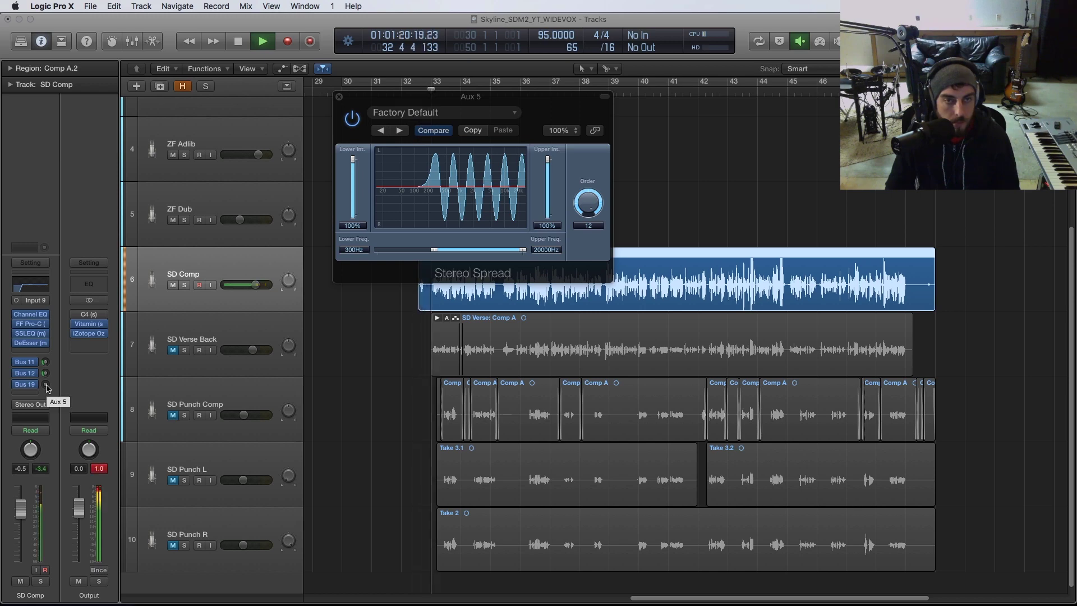
mouse_move(47, 388)
left_mouse_down()
mouse_move(58, 325)
mouse_move(47, 389)
left_mouse_up()
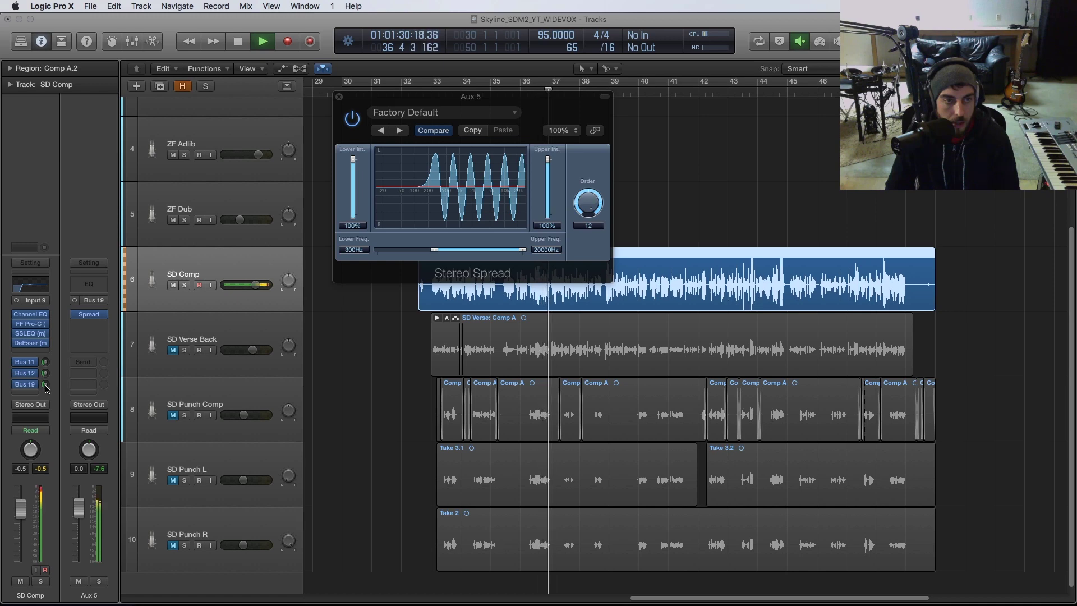
mouse_move(76, 315)
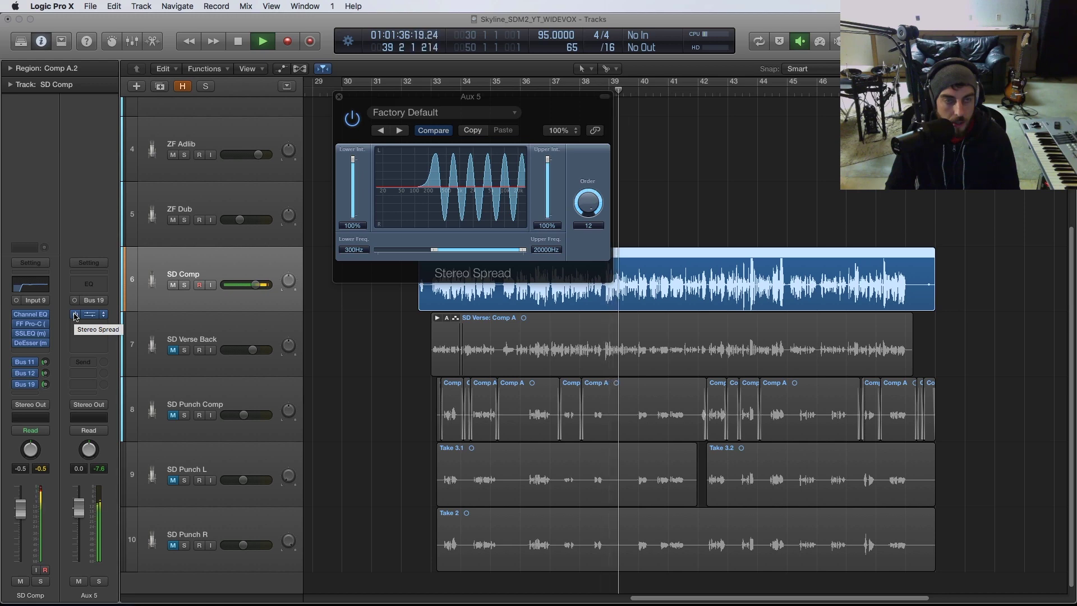
key("space")
Solo SD Comp and reduce the Stereo Spread's Order to 3 while listening to the vocal.
left_click(184, 285)
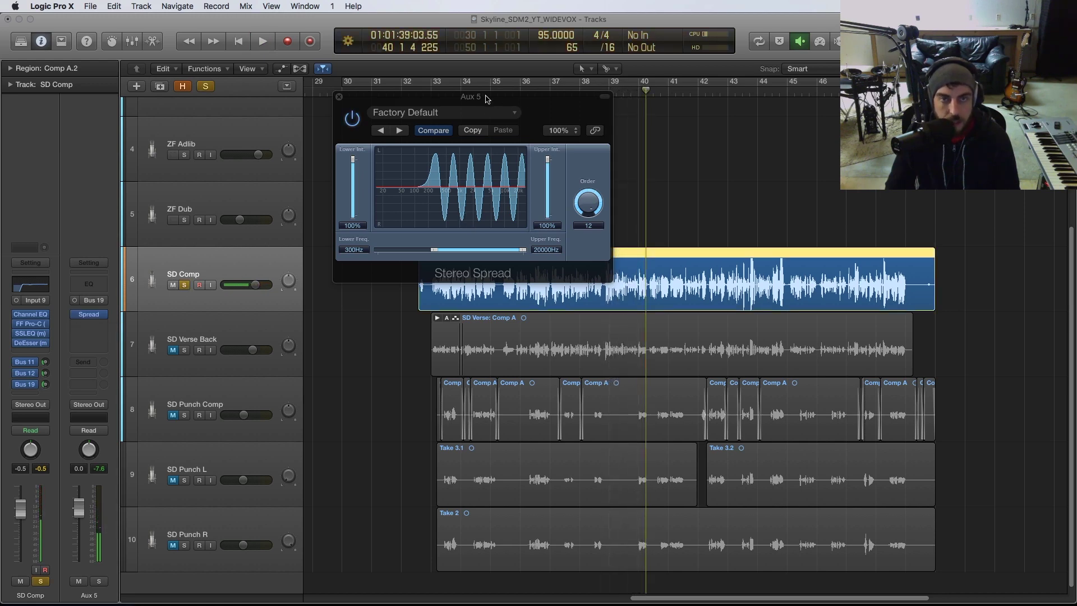
key("space")
left_click_drag(588, 204, 584, 272)
key("space")
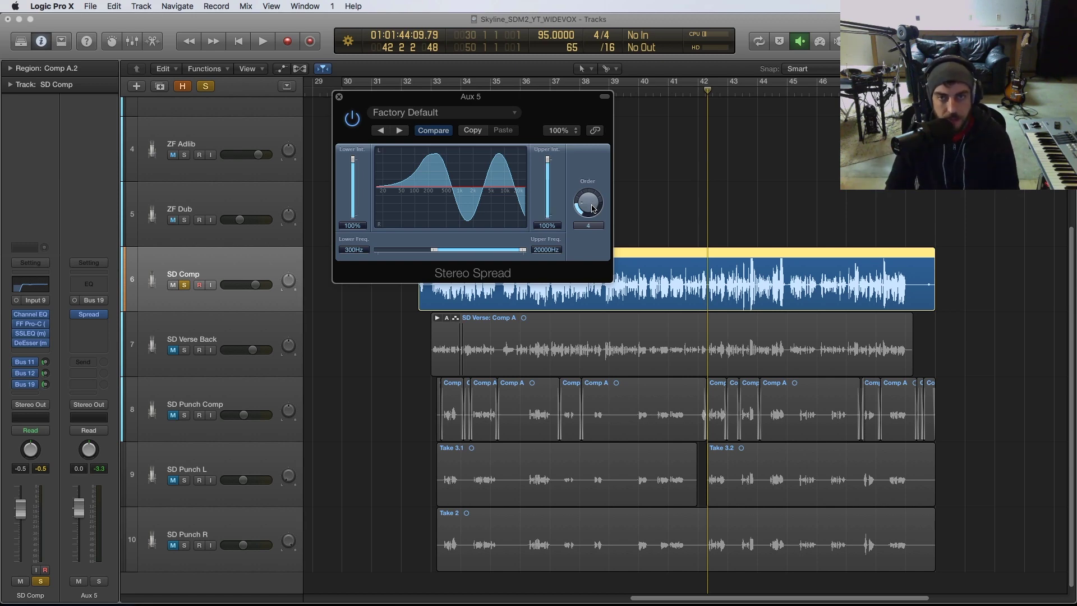
scroll(592, 209, "down", 1)
Play from bar 40 with the solo cleared, set SD Comp's Bus 19 send to -19.0, and close the Stereo Spread window.
left_click(636, 93)
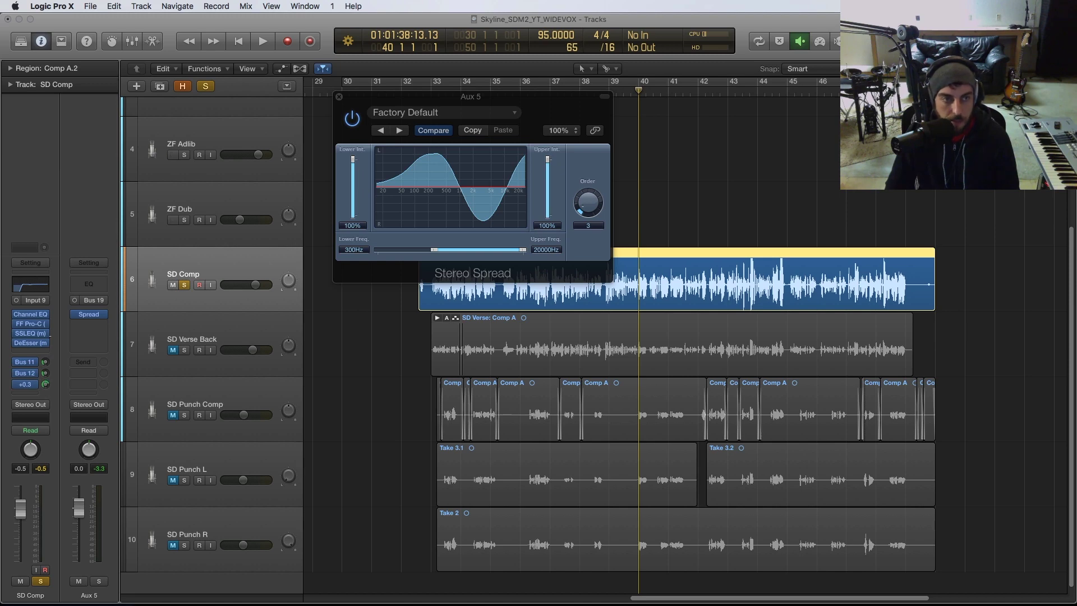
key("space")
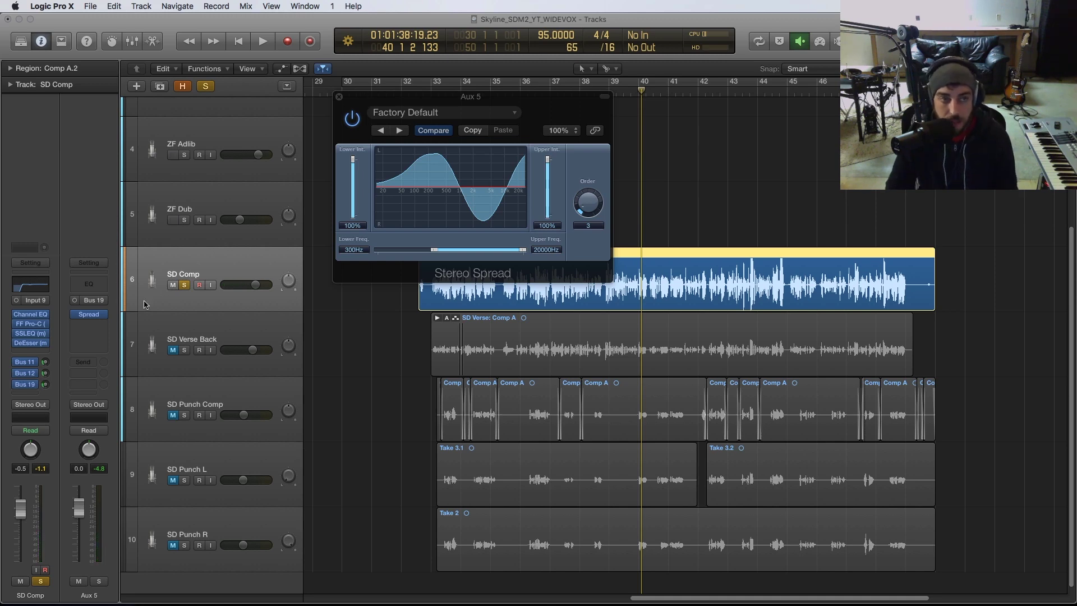
mouse_move(47, 387)
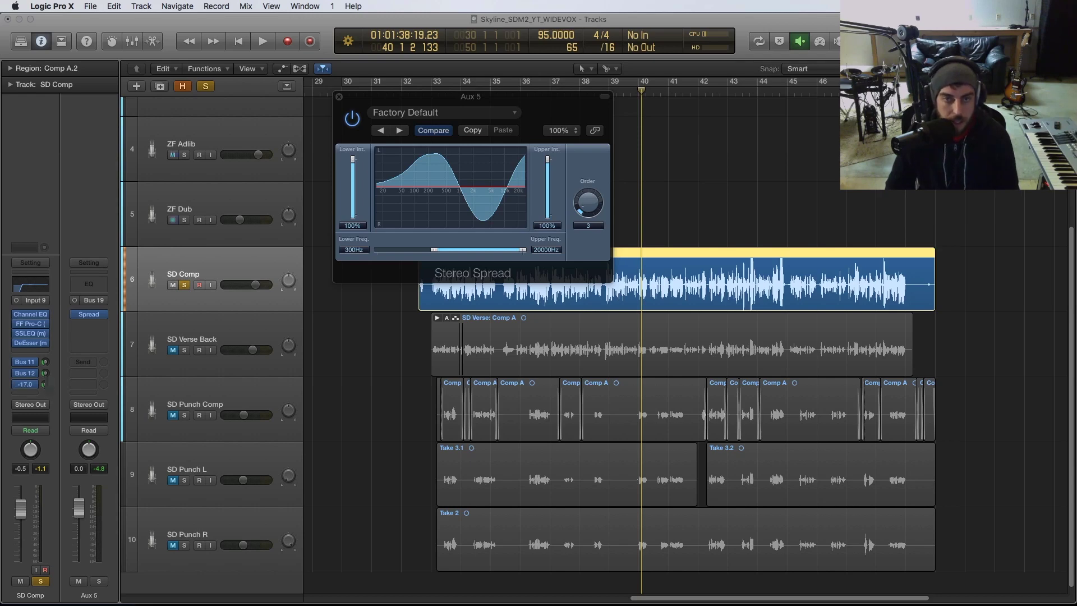
left_click(184, 285)
key("space")
left_click_drag(46, 385, 46, 387)
left_click(332, 355)
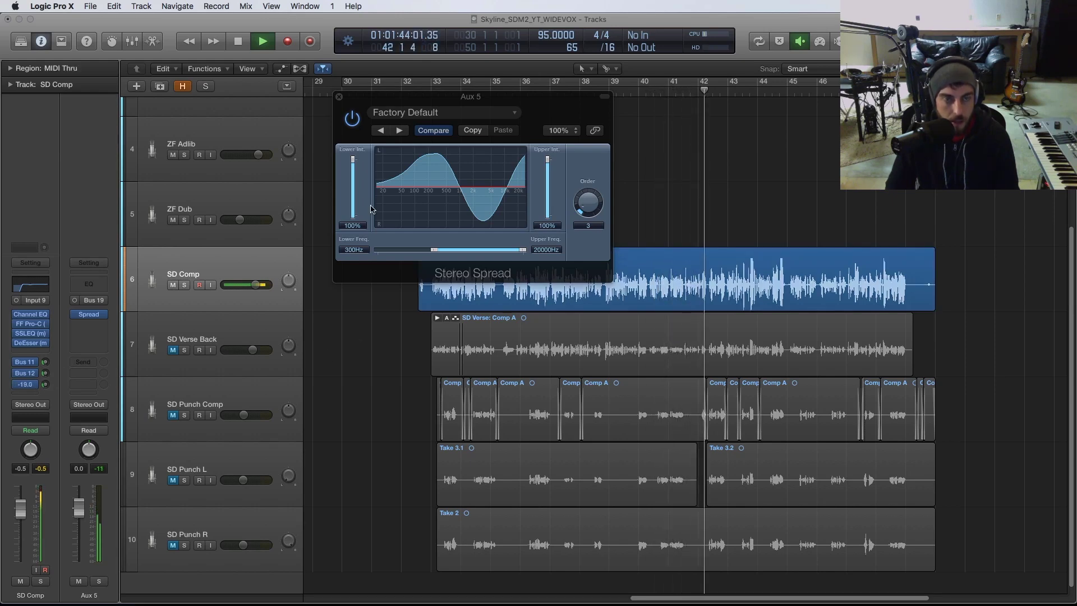
key("space")
left_click(339, 100)
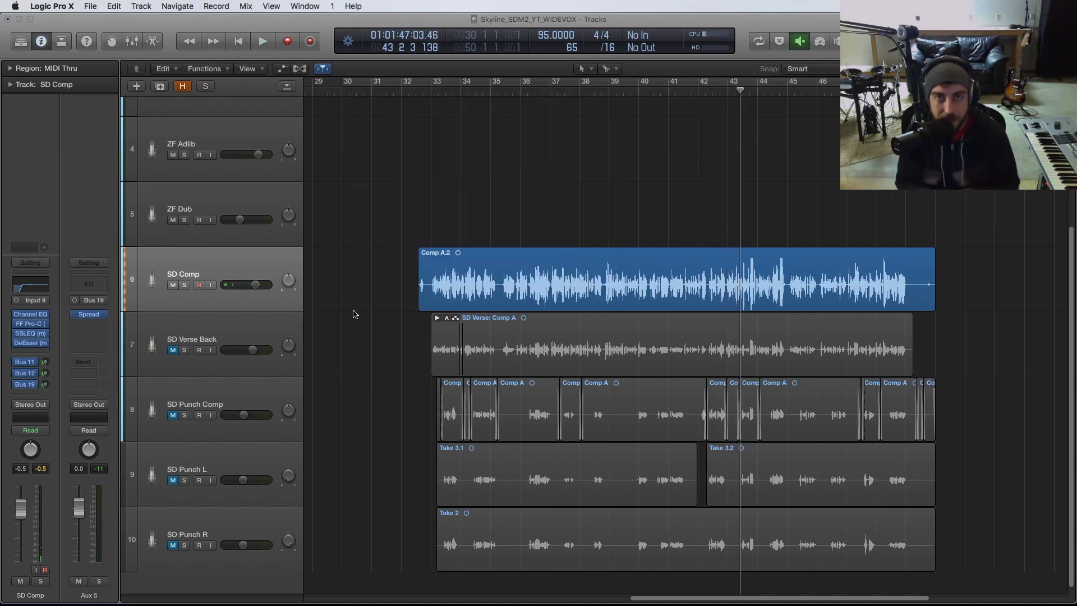